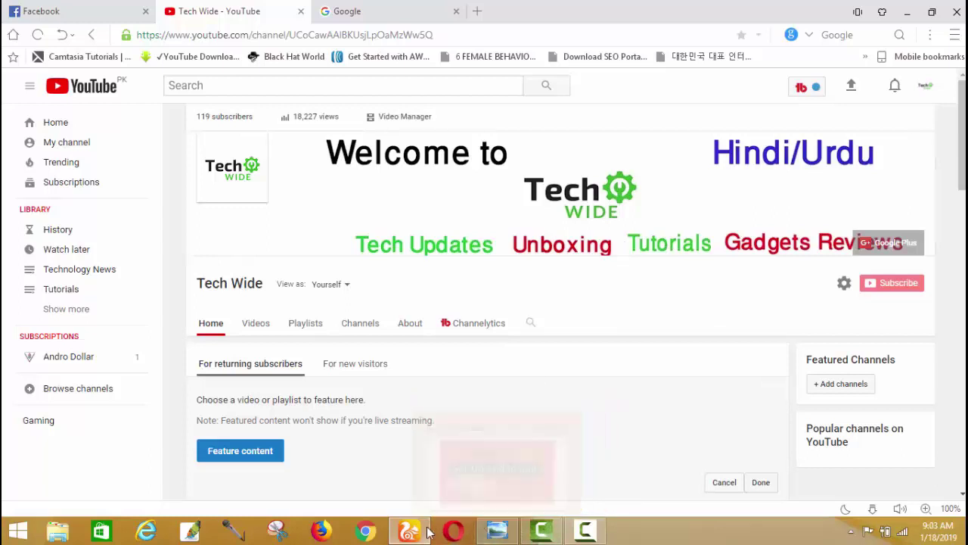
Step: Switch to Windows Photo Viewer to view the Amazon OneLink title image, and return to the browser
{"action": "left_click", "coordinate": [497, 529]}
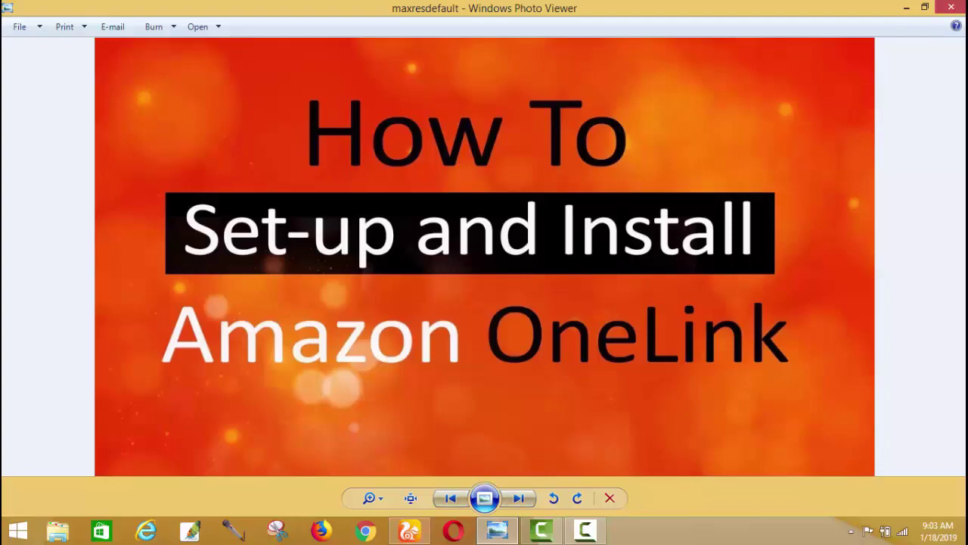
{"action": "left_click", "coordinate": [907, 7]}
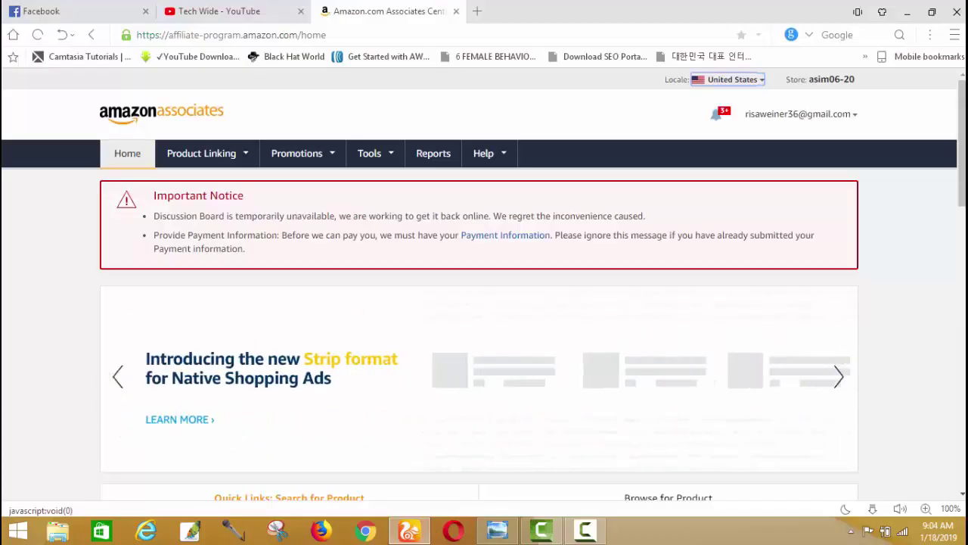
Step: Open the OneLink tool page in Amazon Associates
{"action": "left_click", "coordinate": [391, 160]}
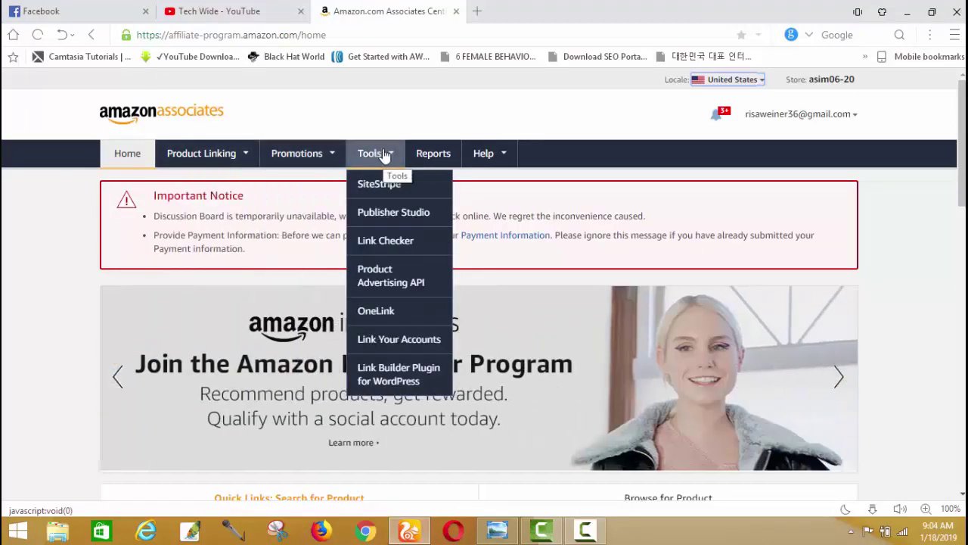
{"action": "left_click", "coordinate": [379, 311]}
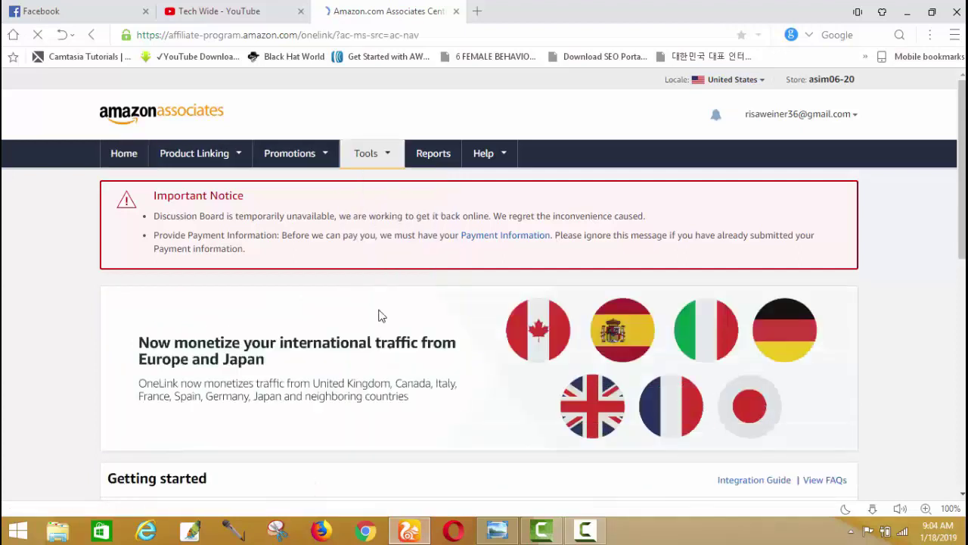
Step: Examine the three Getting started steps and the Additional settings section on the OneLink page
{"action": "scroll", "coordinate": [382, 315], "scroll_direction": "down", "scroll_amount": 2}
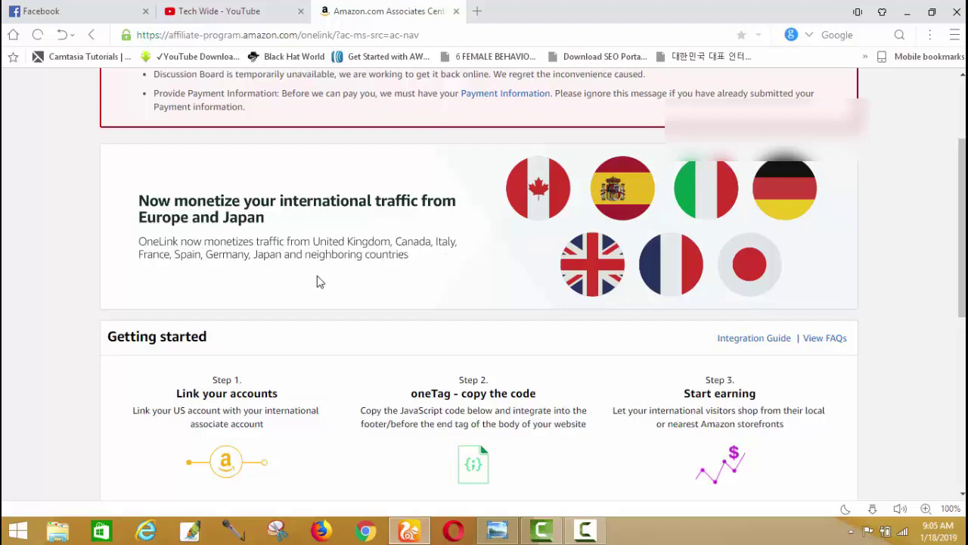
{"action": "scroll", "coordinate": [432, 282], "scroll_direction": "down", "scroll_amount": 1}
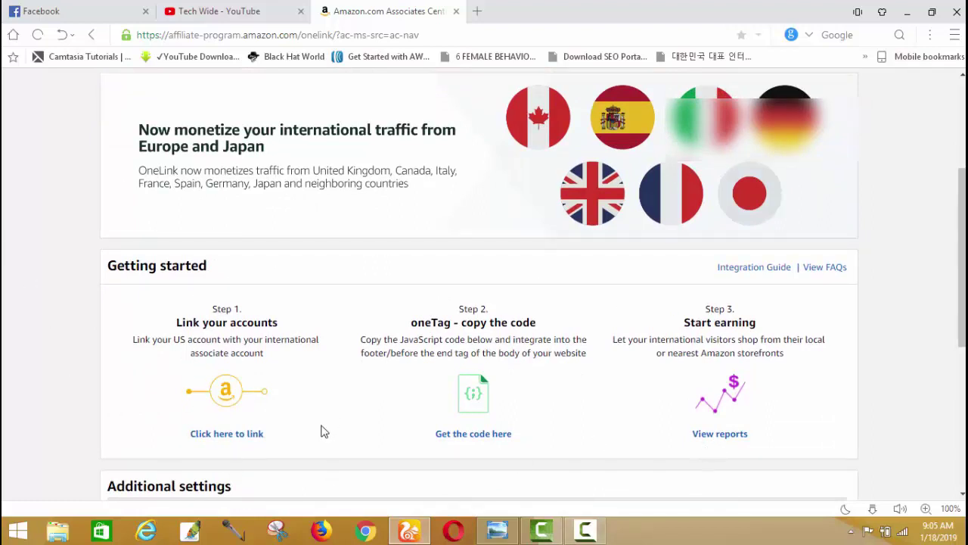
{"action": "scroll", "coordinate": [311, 417], "scroll_direction": "down", "scroll_amount": 1}
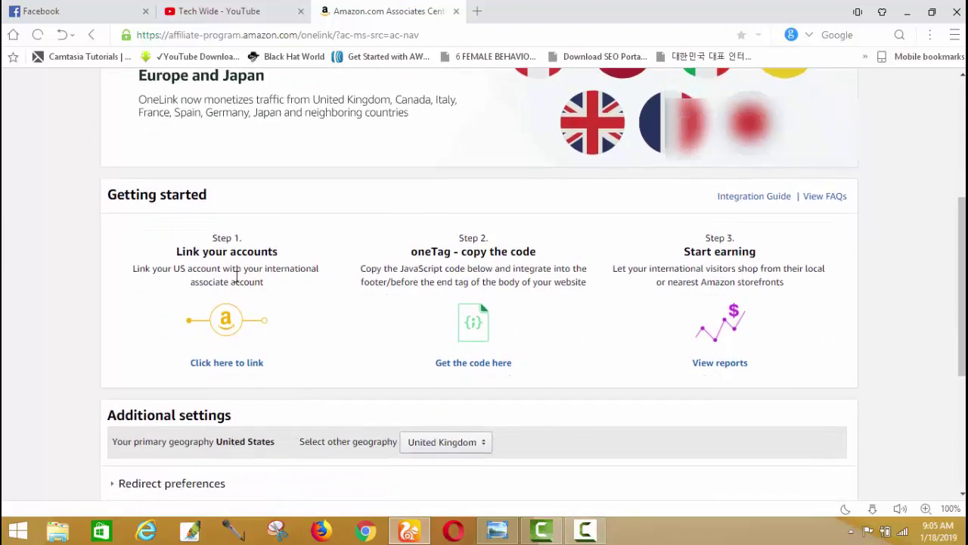
{"action": "scroll", "coordinate": [244, 289], "scroll_direction": "down", "scroll_amount": 3}
{"action": "scroll", "coordinate": [249, 289], "scroll_direction": "up", "scroll_amount": 2}
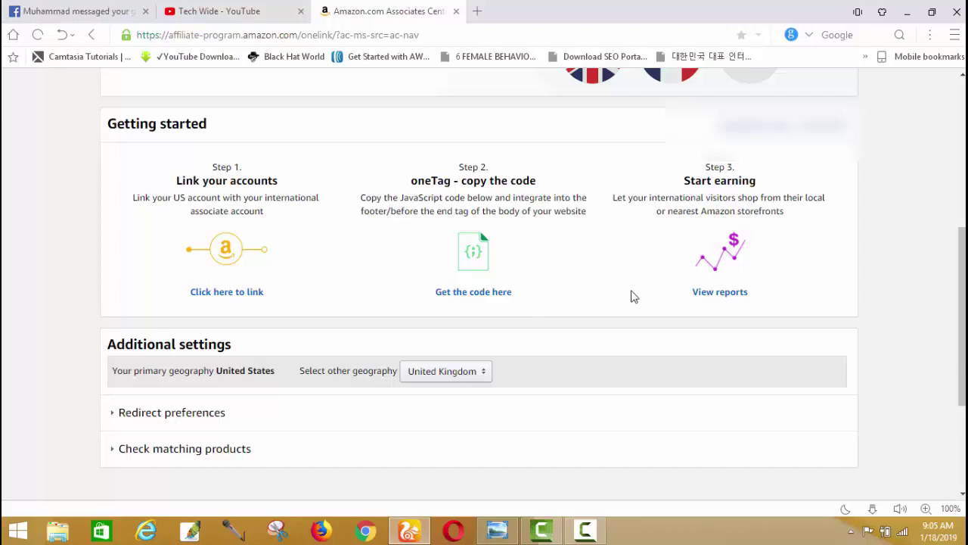
{"action": "scroll", "coordinate": [323, 292], "scroll_direction": "down", "scroll_amount": 1}
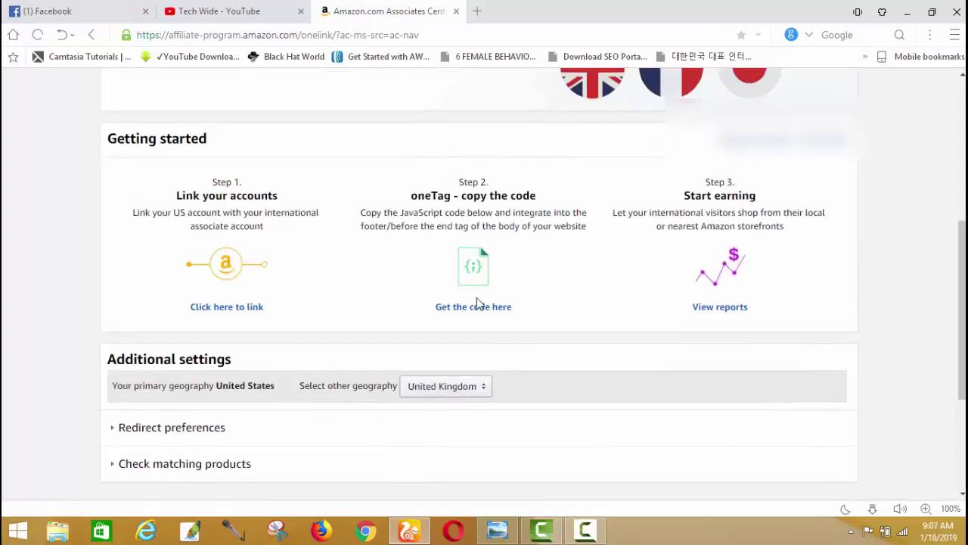
{"action": "scroll", "coordinate": [262, 261], "scroll_direction": "up", "scroll_amount": 2}
{"action": "scroll", "coordinate": [356, 216], "scroll_direction": "down", "scroll_amount": 1}
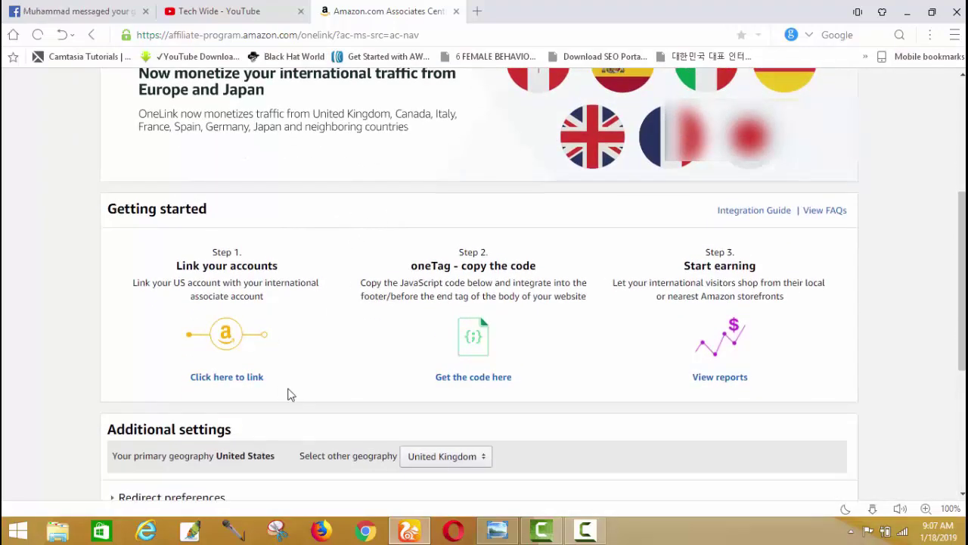
Step: Open the account-linking page from OneLink's first step and select the United Kingdom geography to reach its store ID field
{"action": "left_click", "coordinate": [237, 386]}
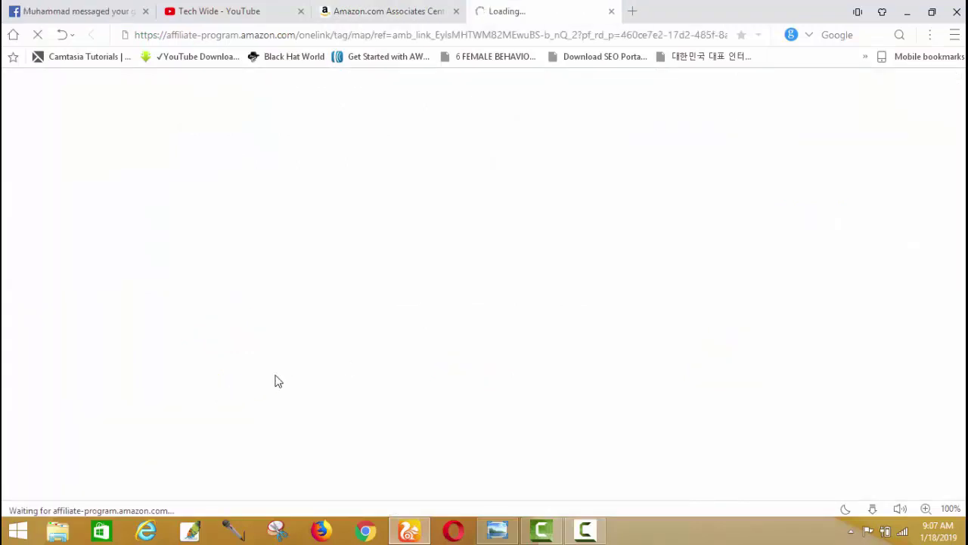
{"action": "scroll", "coordinate": [467, 290], "scroll_direction": "down", "scroll_amount": 2}
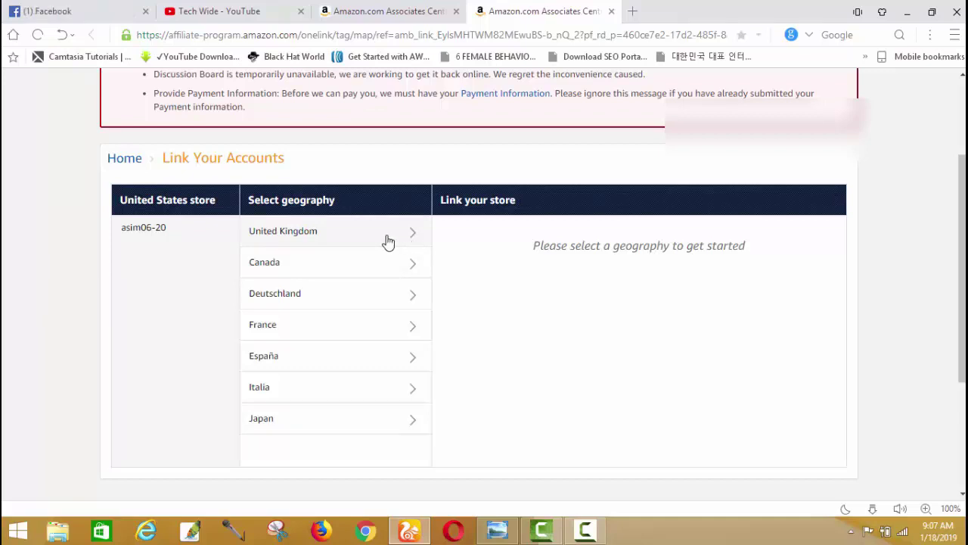
{"action": "left_click", "coordinate": [428, 236]}
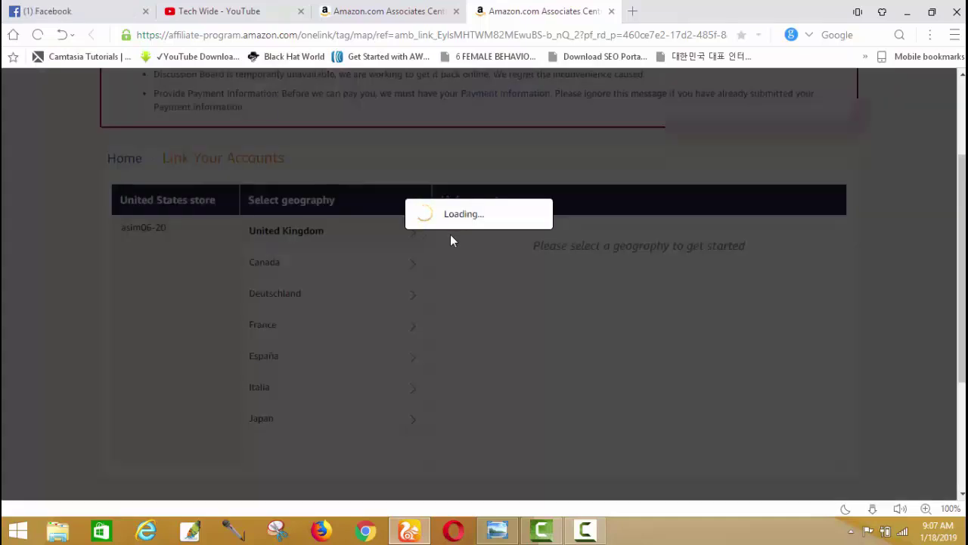
{"action": "scroll", "coordinate": [590, 264], "scroll_direction": "down", "scroll_amount": 1}
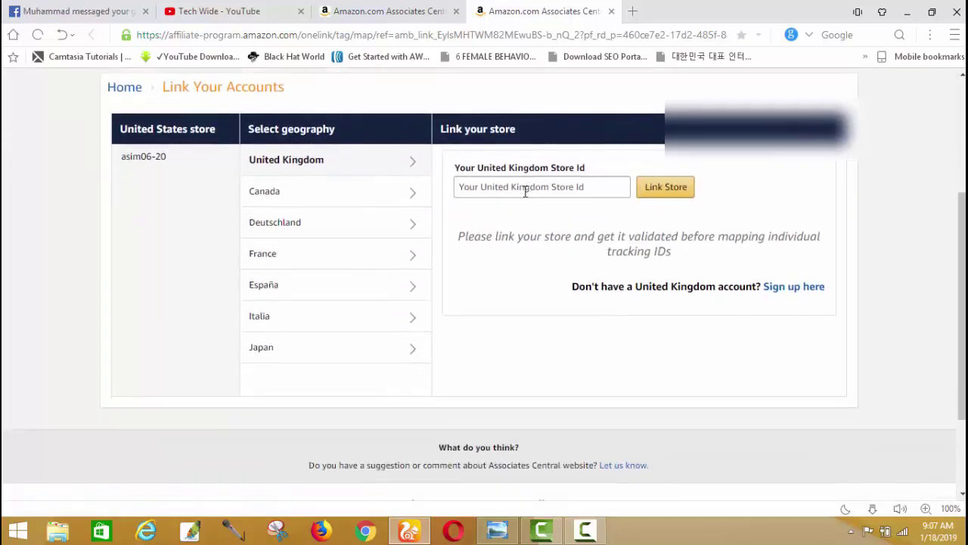
{"action": "left_click", "coordinate": [551, 187]}
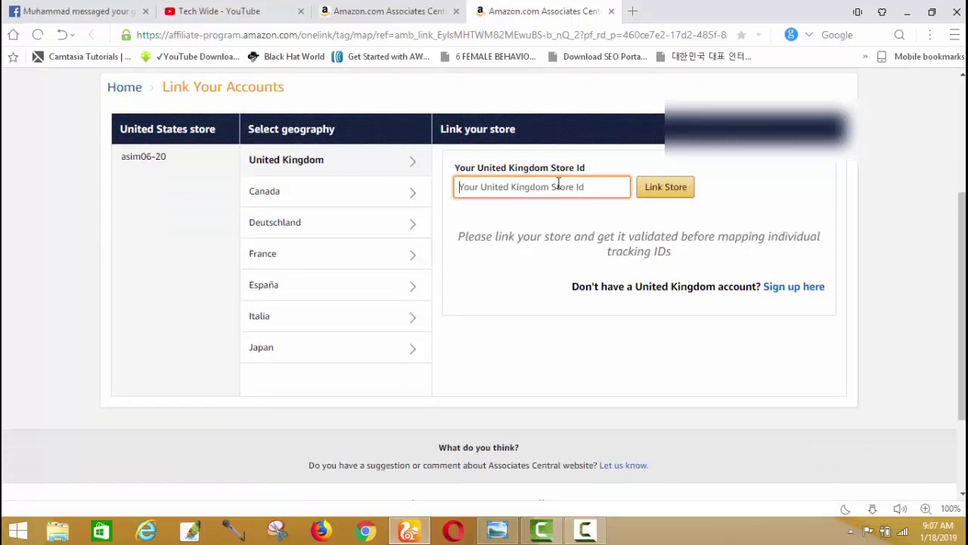
Step: Open the United Kingdom account sign-up page in a separate tab and return to the account-linking page
{"action": "right_click", "coordinate": [784, 295]}
{"action": "left_click", "coordinate": [788, 300]}
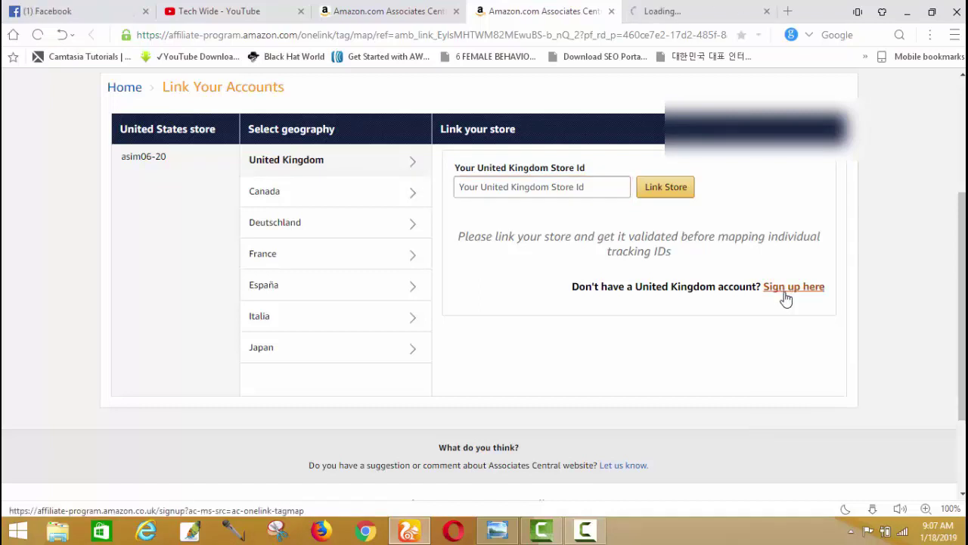
{"action": "left_click", "coordinate": [684, 9]}
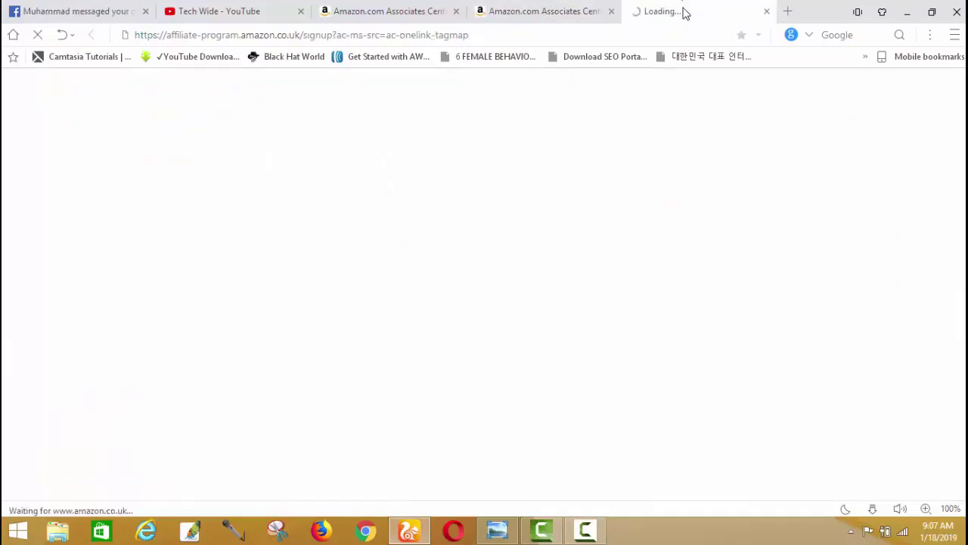
{"action": "left_click", "coordinate": [527, 9]}
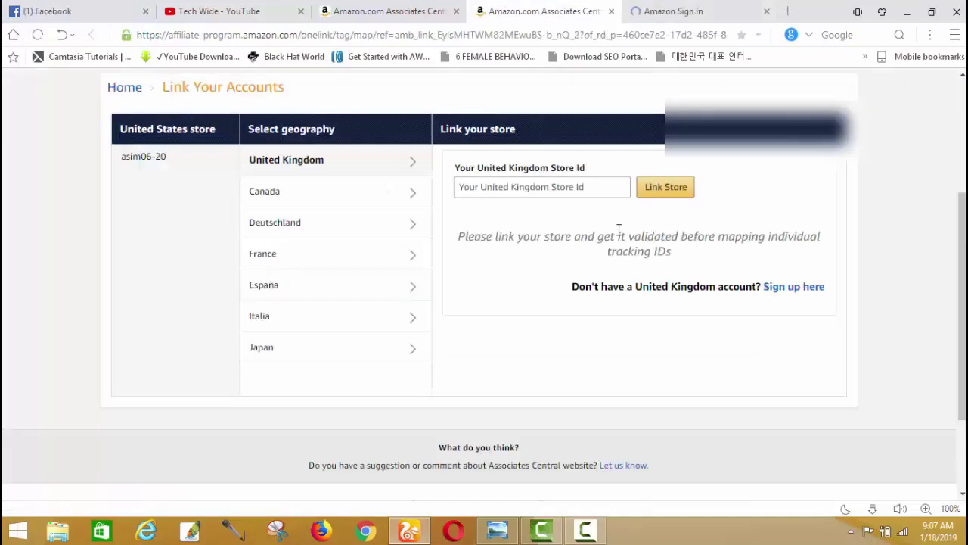
{"action": "left_click", "coordinate": [587, 188]}
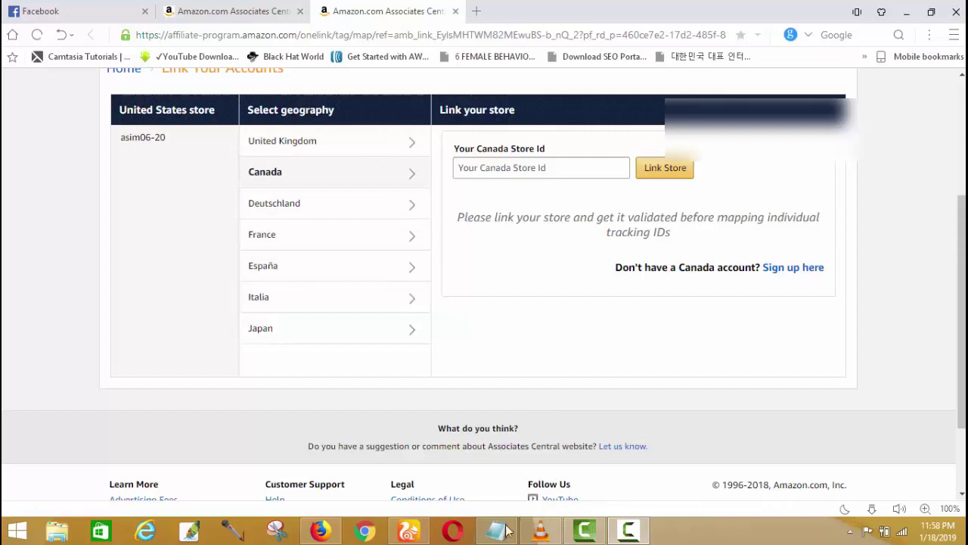
Step: Switch to Notepad to review the list of country store IDs in the AMAZON file, and return to the browser
{"action": "left_click", "coordinate": [560, 459]}
{"action": "left_click", "coordinate": [482, 153]}
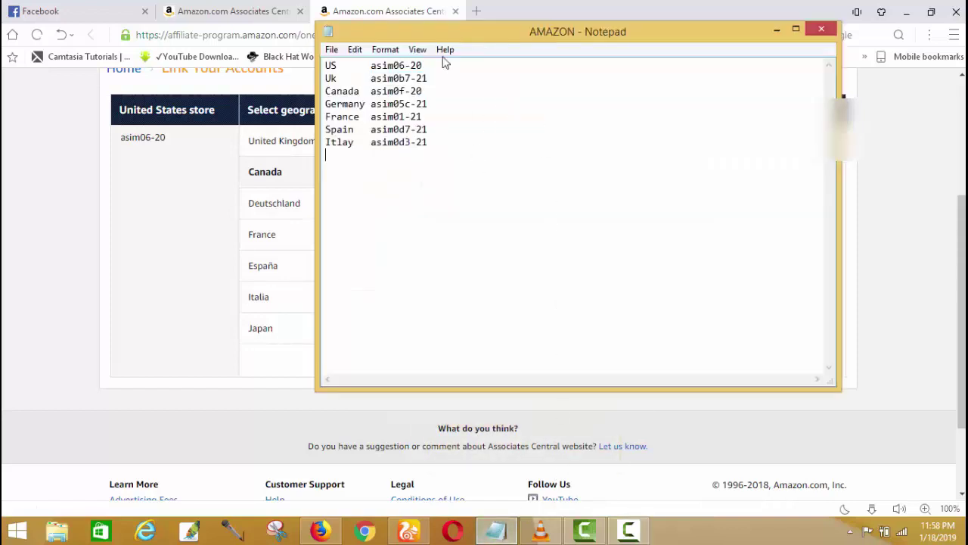
{"action": "left_click", "coordinate": [777, 30]}
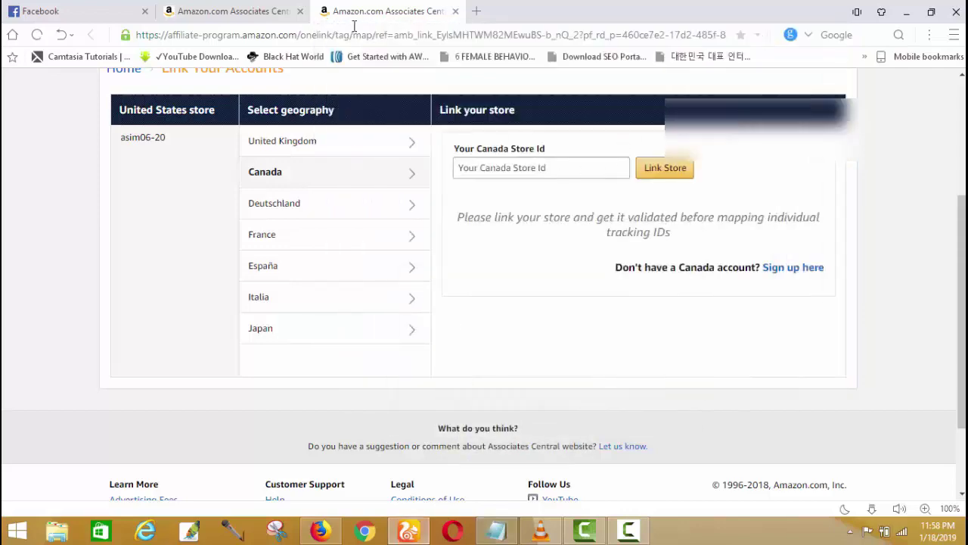
Step: Revisit the Getting started section of the OneLink overview and return to the Link Your Accounts page
{"action": "left_click", "coordinate": [262, 9]}
{"action": "scroll", "coordinate": [861, 212], "scroll_direction": "up", "scroll_amount": 5}
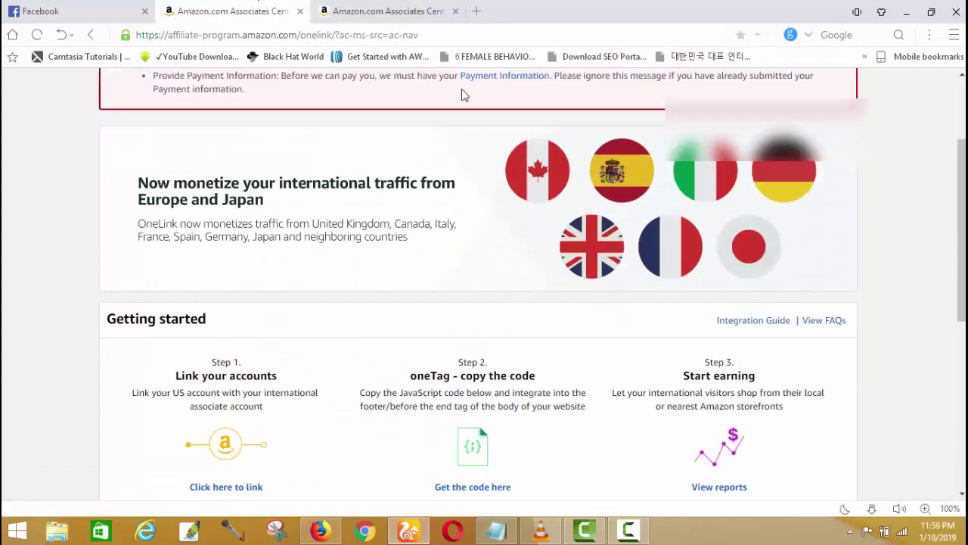
{"action": "scroll", "coordinate": [443, 202], "scroll_direction": "down", "scroll_amount": 3}
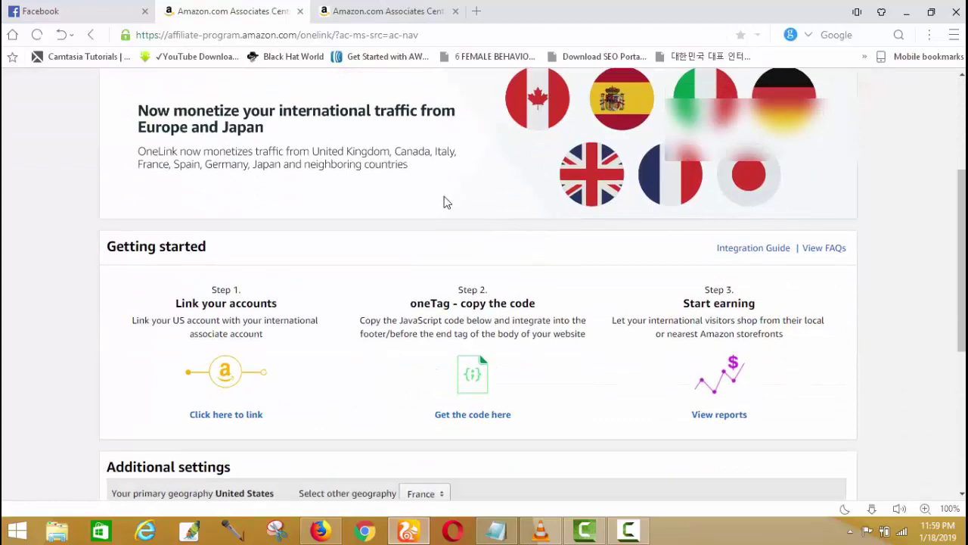
{"action": "left_click", "coordinate": [247, 426]}
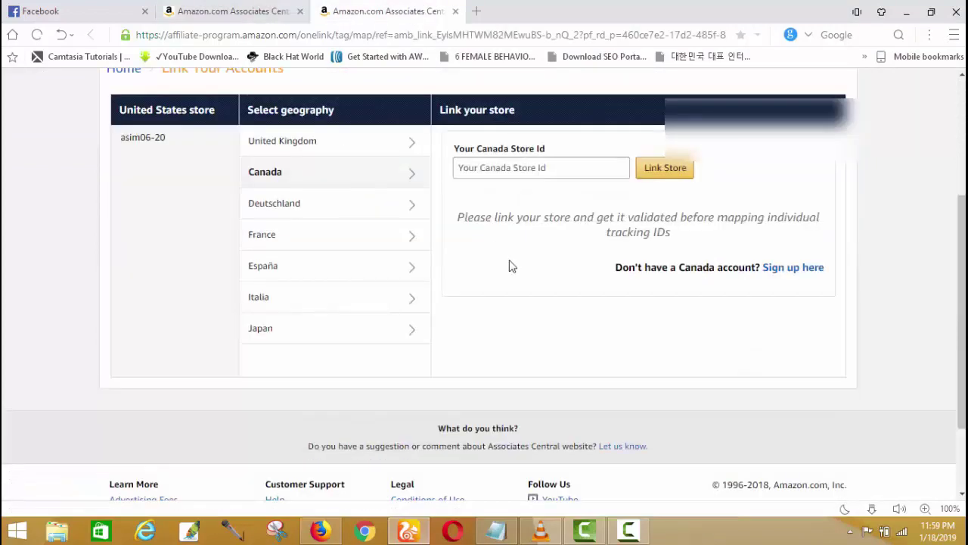
Step: Copy the Canada store ID from the AMAZON file in Notepad
{"action": "scroll", "coordinate": [445, 291], "scroll_direction": "down", "scroll_amount": 2}
{"action": "left_click", "coordinate": [499, 170]}
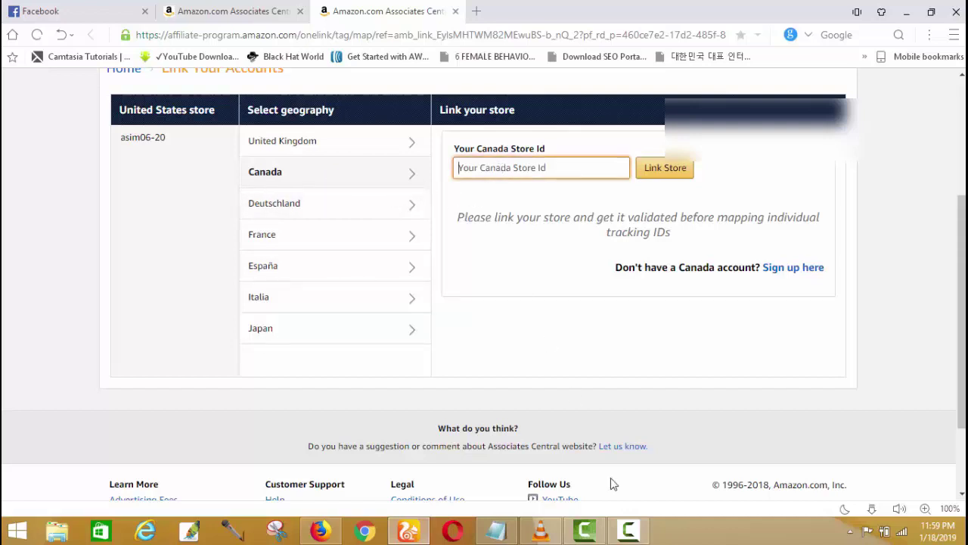
{"action": "left_click", "coordinate": [496, 530]}
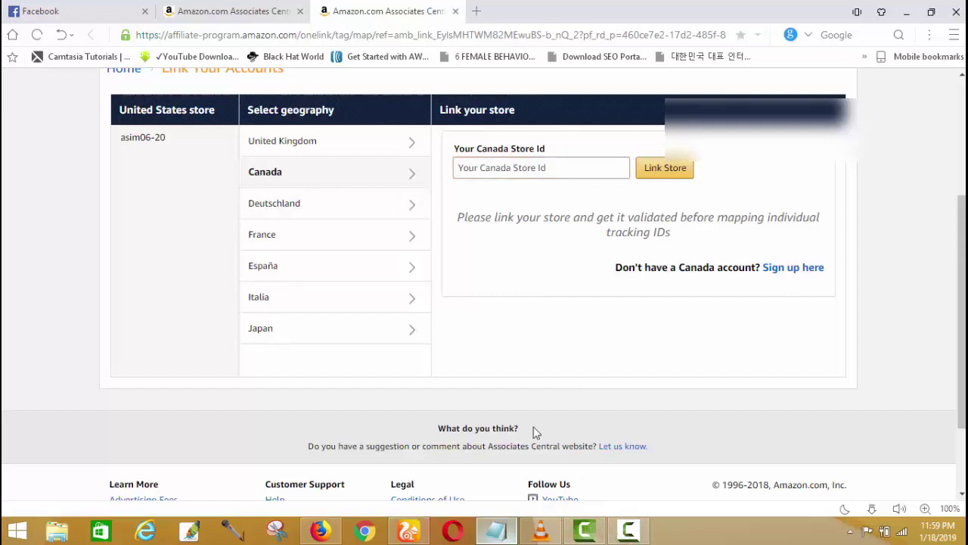
{"action": "left_click_drag", "start_coordinate": [429, 92], "coordinate": [374, 89]}
{"action": "right_click", "coordinate": [373, 90]}
{"action": "left_click", "coordinate": [401, 134]}
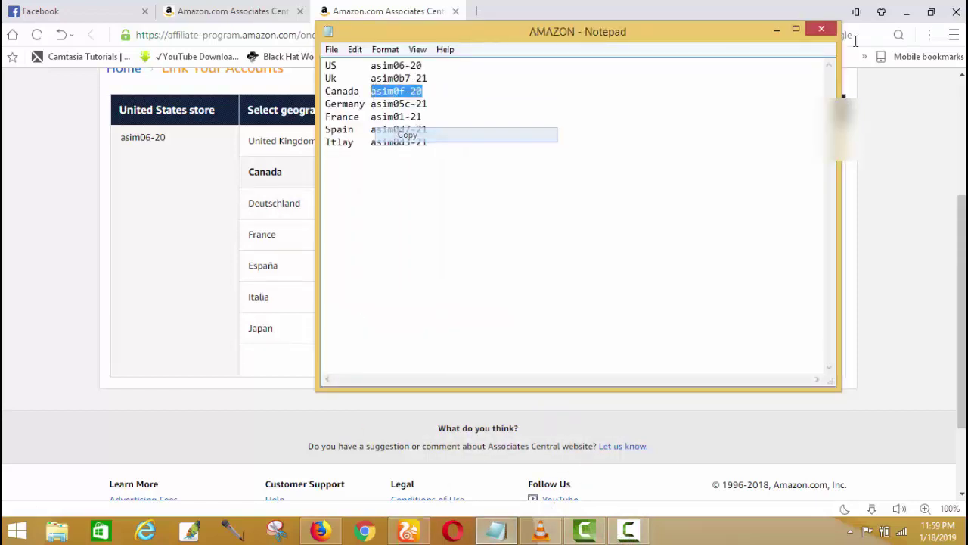
Step: Return to the account-linking page, enter the copied ID as the Canada store ID and link the store
{"action": "left_click", "coordinate": [777, 29]}
{"action": "left_click", "coordinate": [579, 163]}
{"action": "right_click", "coordinate": [579, 167]}
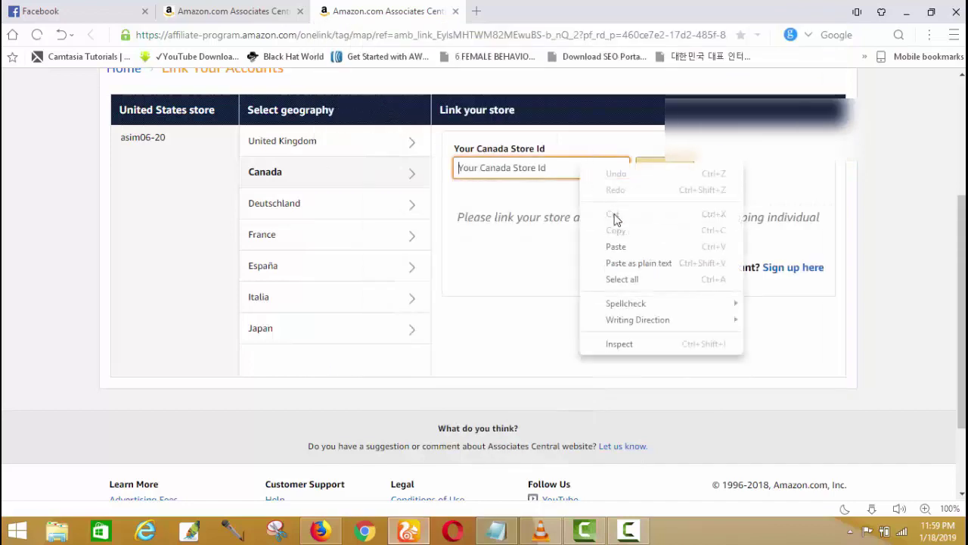
{"action": "left_click", "coordinate": [619, 248]}
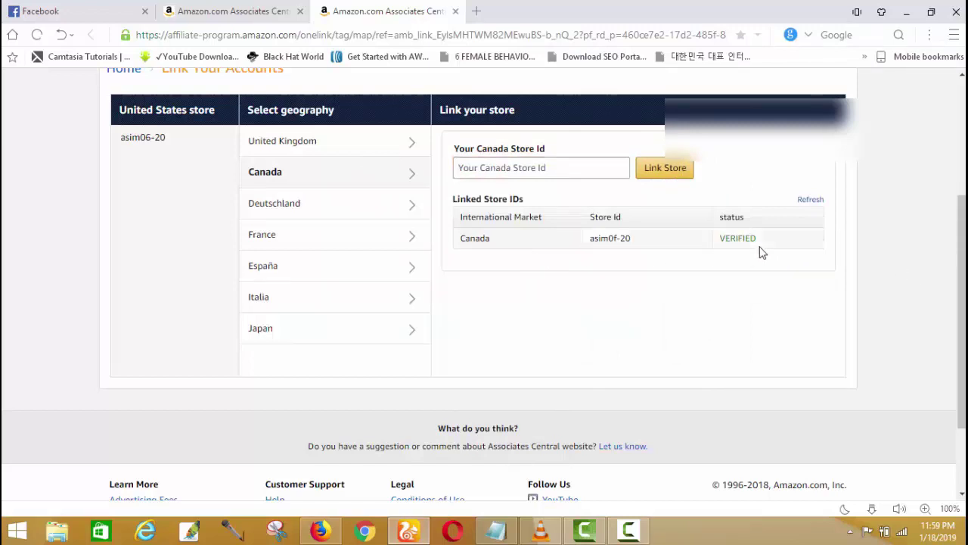
Step: Display the United Kingdom geography and refresh its linked store status
{"action": "left_click", "coordinate": [360, 142]}
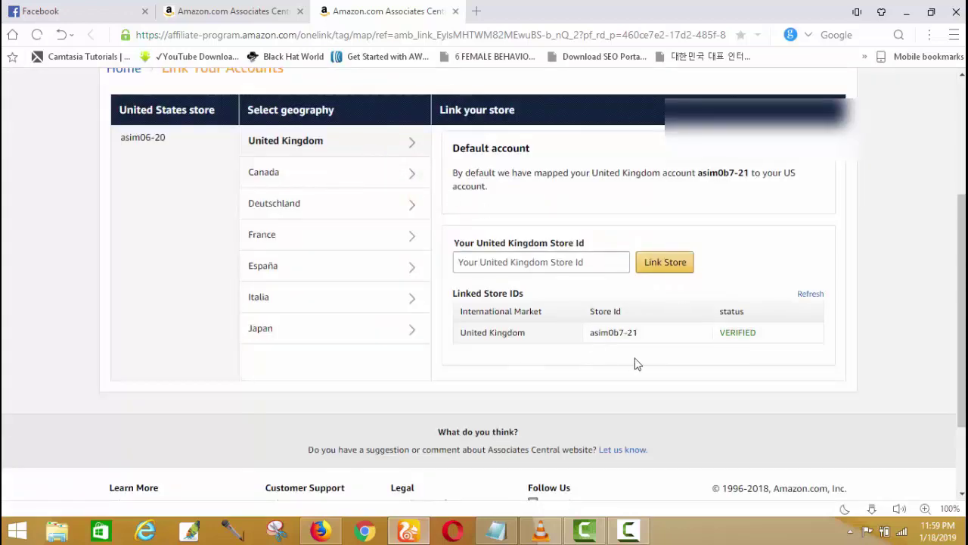
{"action": "left_click", "coordinate": [810, 295]}
Step: Select the Deutschland geography and copy the Germany store ID from the AMAZON file in Notepad
{"action": "left_click", "coordinate": [302, 209]}
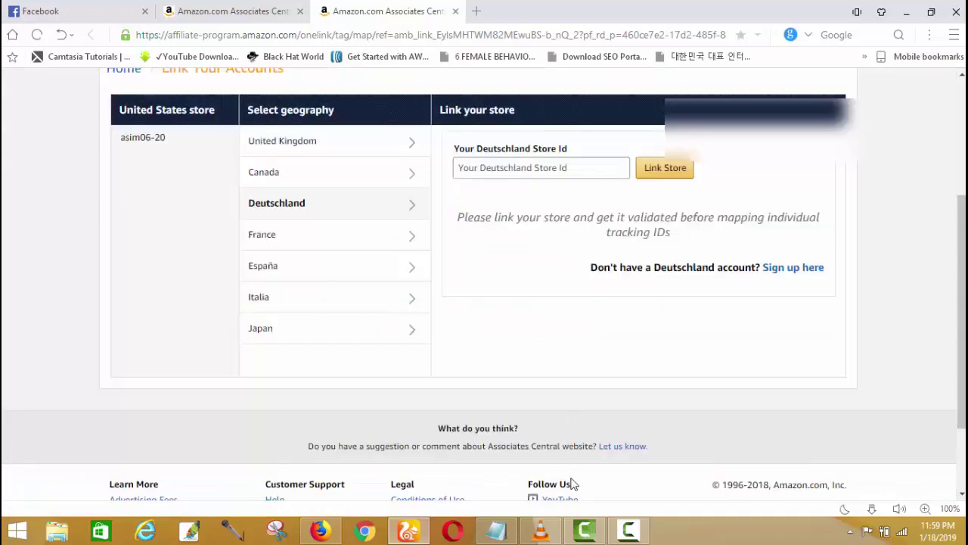
{"action": "left_click", "coordinate": [497, 530]}
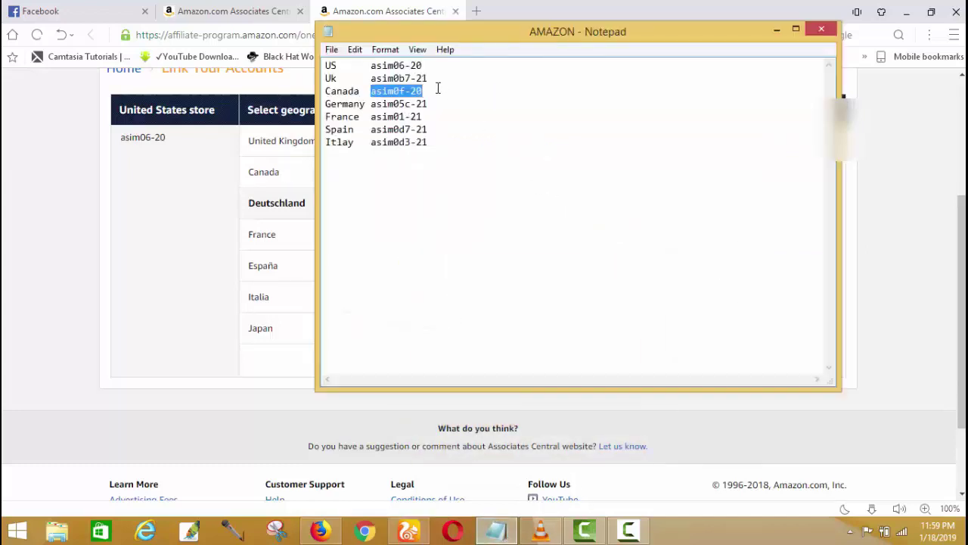
{"action": "left_click_drag", "start_coordinate": [431, 104], "coordinate": [371, 103]}
{"action": "right_click", "coordinate": [372, 104]}
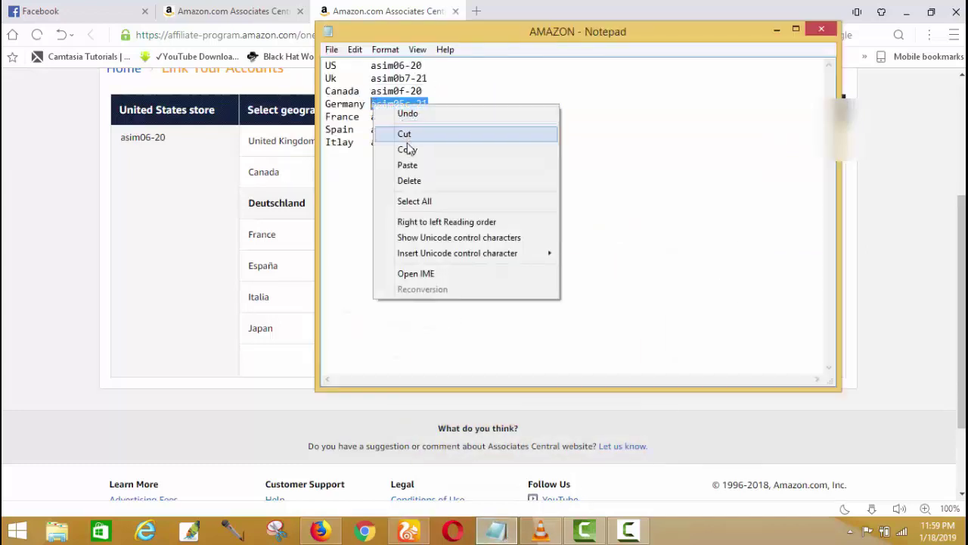
{"action": "left_click", "coordinate": [408, 148]}
Step: Return to the account-linking page, paste the copied ID as the Deutschland store ID and link the store
{"action": "left_click", "coordinate": [777, 30]}
{"action": "left_click", "coordinate": [540, 167]}
{"action": "right_click", "coordinate": [569, 171]}
{"action": "left_click", "coordinate": [605, 255]}
{"action": "left_click", "coordinate": [660, 175]}
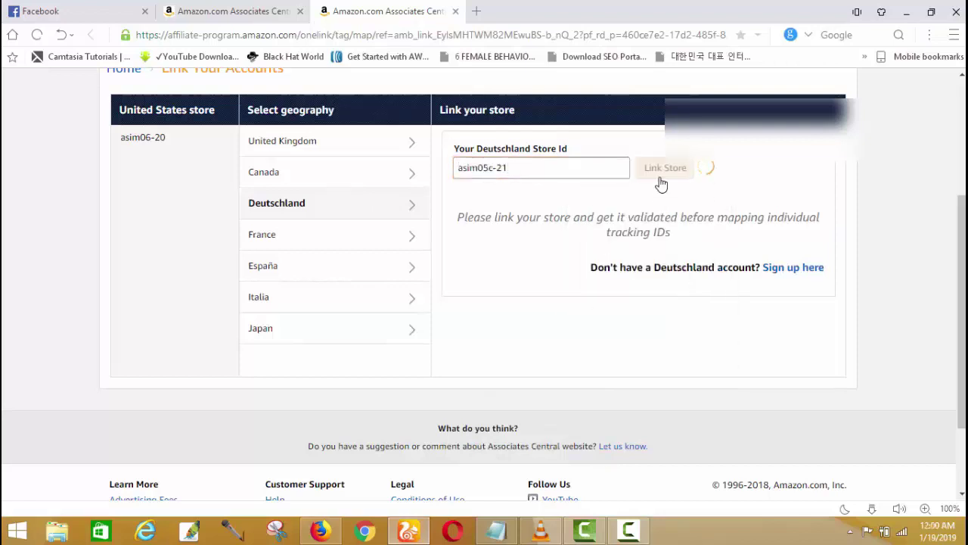
Step: Select the France geography and copy the France store ID from the AMAZON file in Notepad
{"action": "left_click", "coordinate": [295, 240]}
{"action": "left_click", "coordinate": [497, 530]}
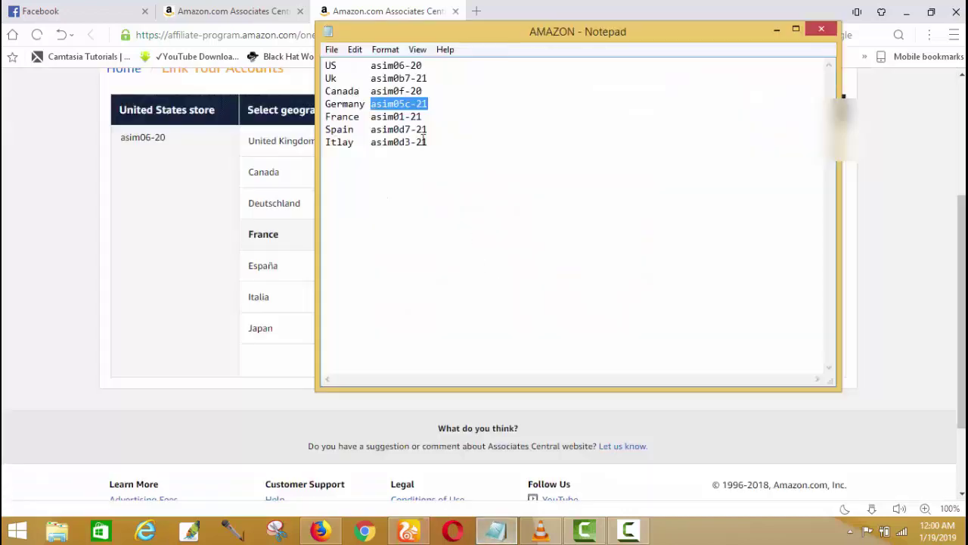
{"action": "left_click_drag", "start_coordinate": [422, 117], "coordinate": [373, 116]}
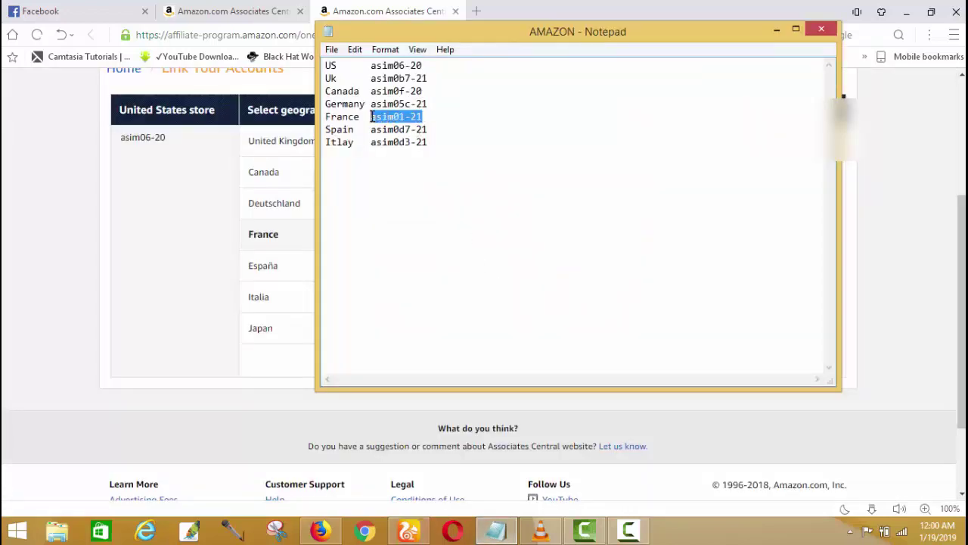
{"action": "right_click", "coordinate": [372, 117]}
{"action": "left_click", "coordinate": [395, 159]}
Step: Return to the account-linking page, paste the copied ID as the France store ID and link the store
{"action": "left_click", "coordinate": [777, 29]}
{"action": "left_click", "coordinate": [572, 168]}
{"action": "right_click", "coordinate": [573, 167]}
{"action": "left_click", "coordinate": [620, 247]}
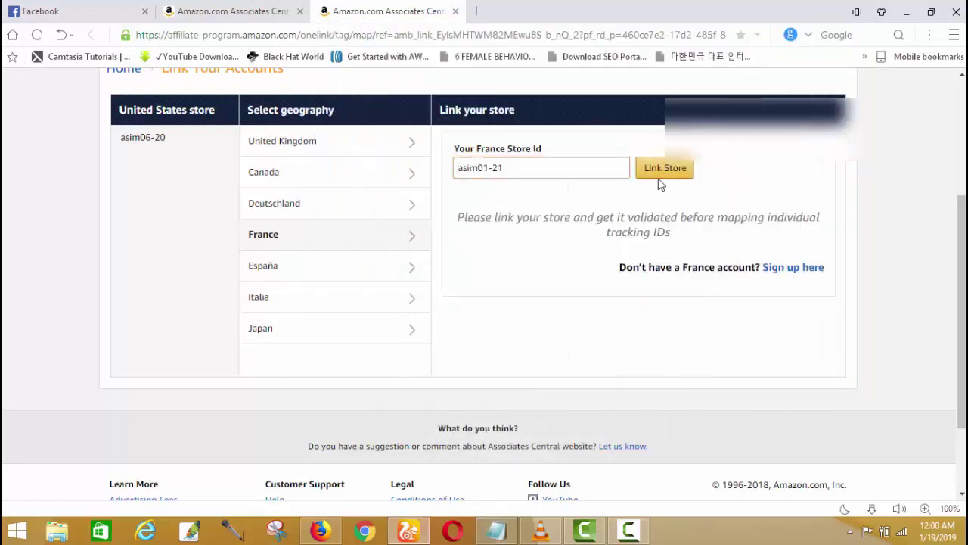
{"action": "left_click", "coordinate": [658, 175]}
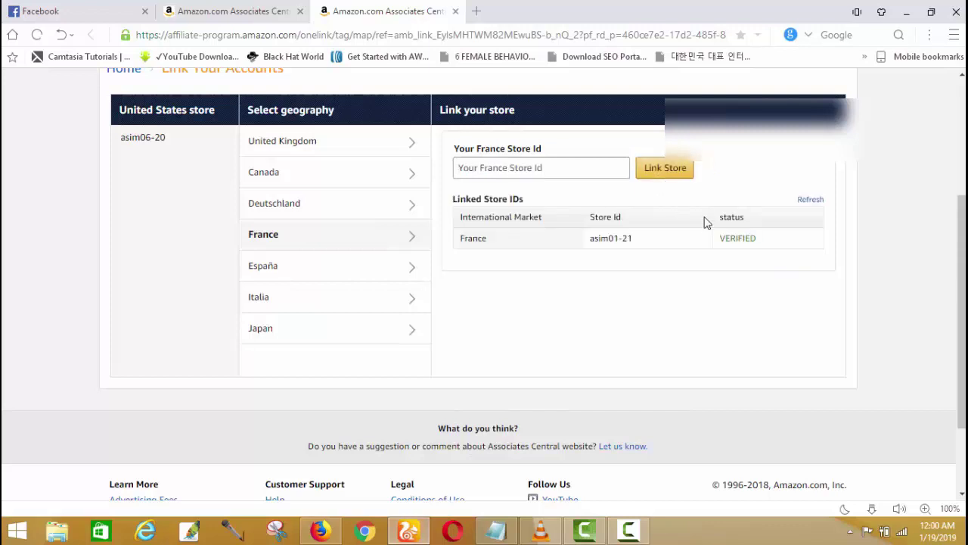
Step: Select the España geography and copy the Spain store ID from the AMAZON file in Notepad
{"action": "left_click", "coordinate": [389, 277]}
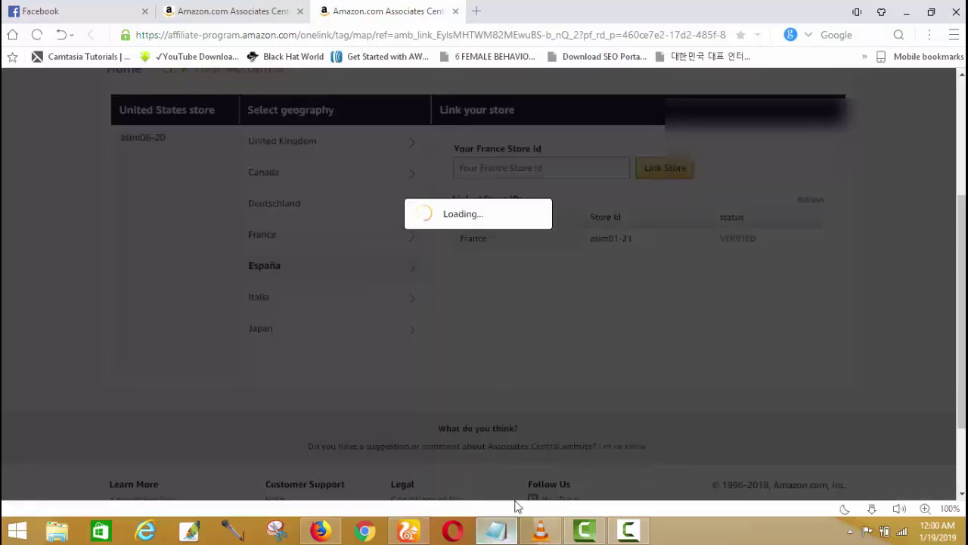
{"action": "left_click", "coordinate": [496, 529]}
{"action": "double_click", "coordinate": [374, 129]}
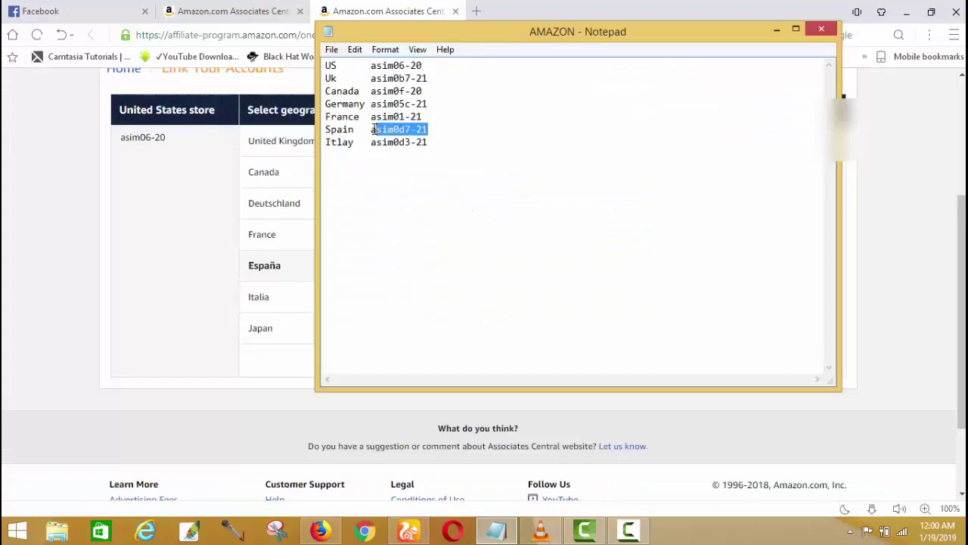
{"action": "right_click", "coordinate": [372, 130]}
{"action": "left_click", "coordinate": [412, 176]}
Step: Return to the account-linking page, paste the copied ID as the España store ID and link the store
{"action": "left_click", "coordinate": [775, 31]}
{"action": "right_click", "coordinate": [540, 169]}
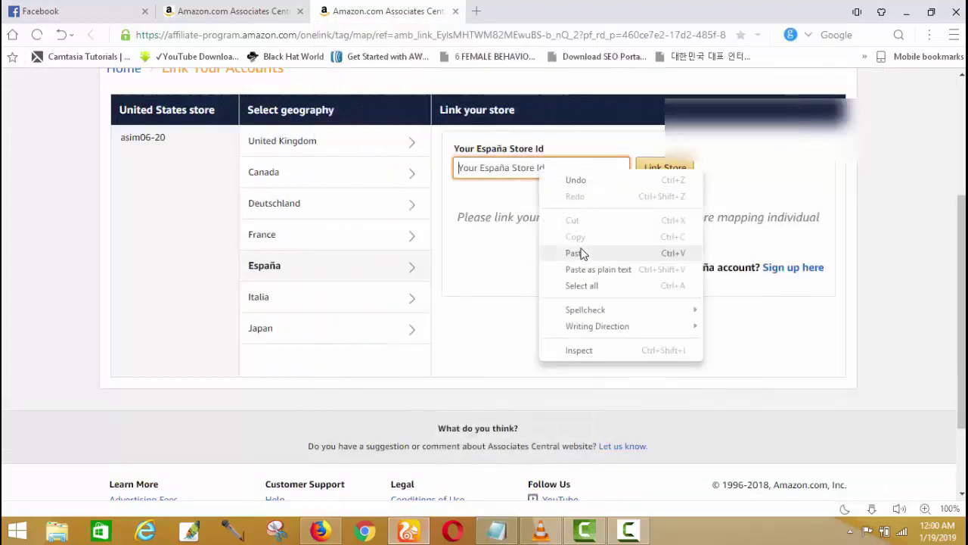
{"action": "left_click", "coordinate": [579, 252]}
{"action": "left_click", "coordinate": [656, 176]}
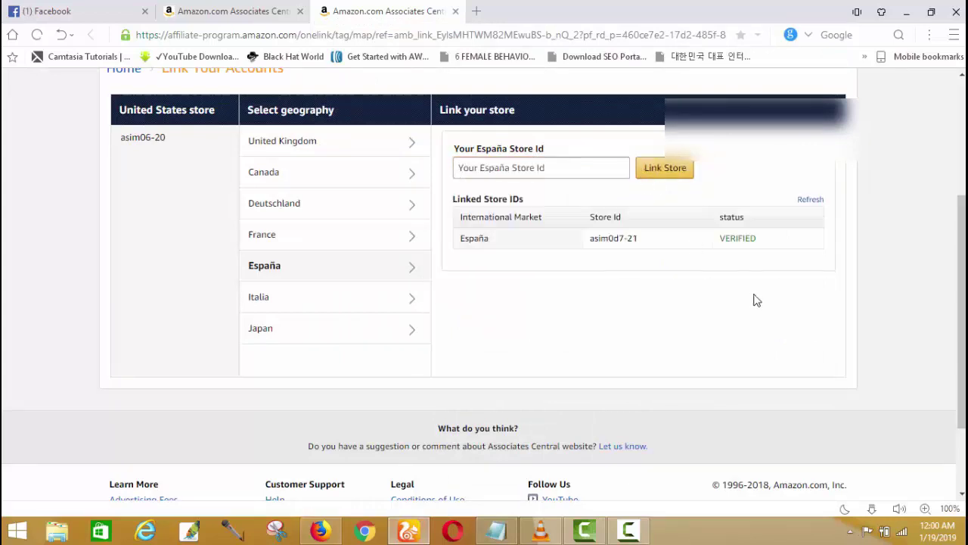
Step: Copy the Italy store ID from the AMAZON file in Notepad
{"action": "left_click", "coordinate": [505, 528]}
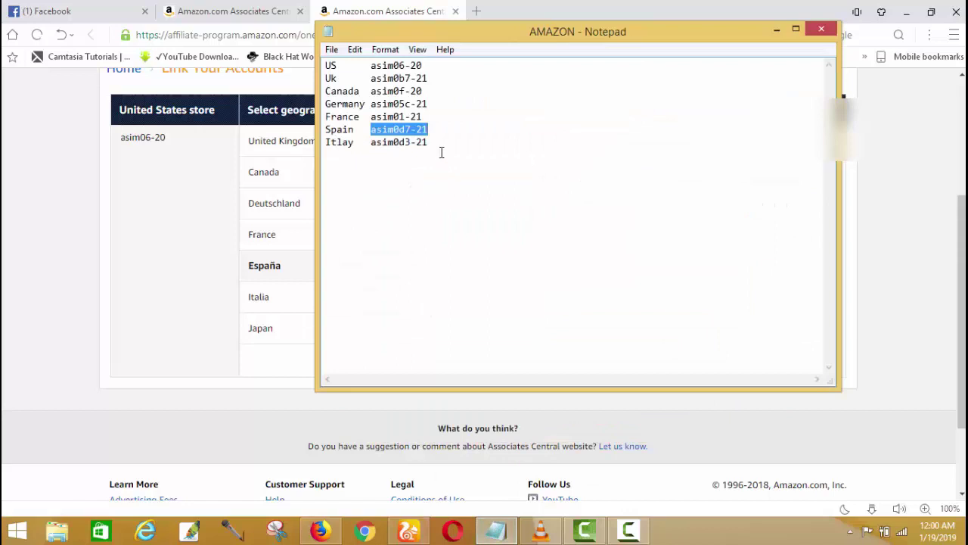
{"action": "left_click_drag", "start_coordinate": [438, 143], "coordinate": [371, 141]}
{"action": "right_click", "coordinate": [376, 137]}
{"action": "left_click", "coordinate": [427, 184]}
Step: Return to the account-linking page, select the Italia geography and link the store with the copied ID
{"action": "left_click", "coordinate": [776, 30]}
{"action": "left_click", "coordinate": [260, 296]}
{"action": "right_click", "coordinate": [558, 168]}
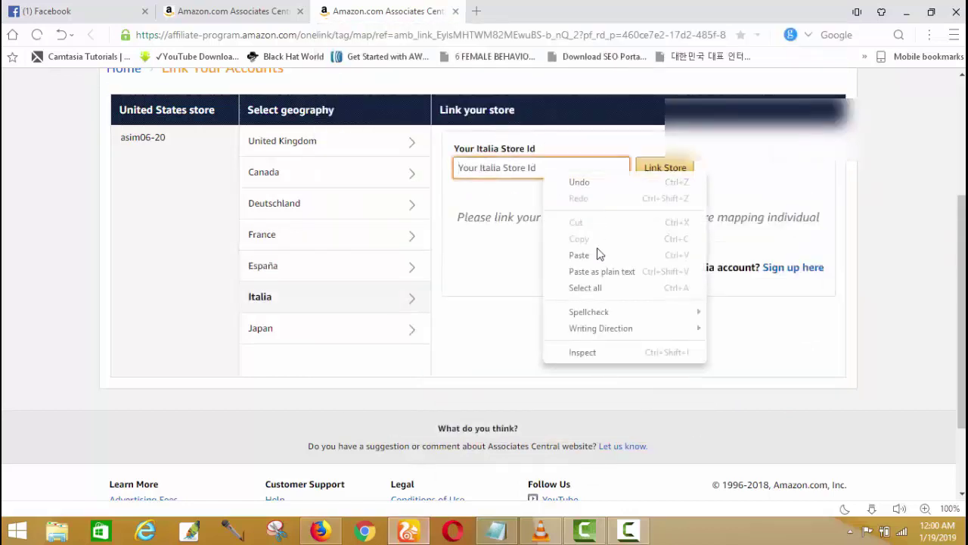
{"action": "left_click", "coordinate": [583, 255]}
{"action": "left_click", "coordinate": [658, 182]}
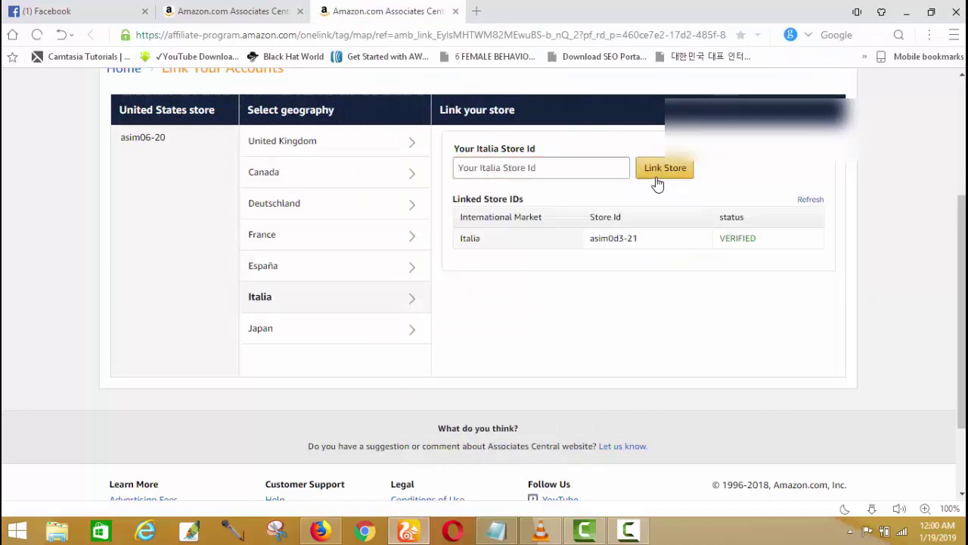
Step: Check the linked stores of the España geography and close the account-linking page
{"action": "left_click", "coordinate": [276, 270]}
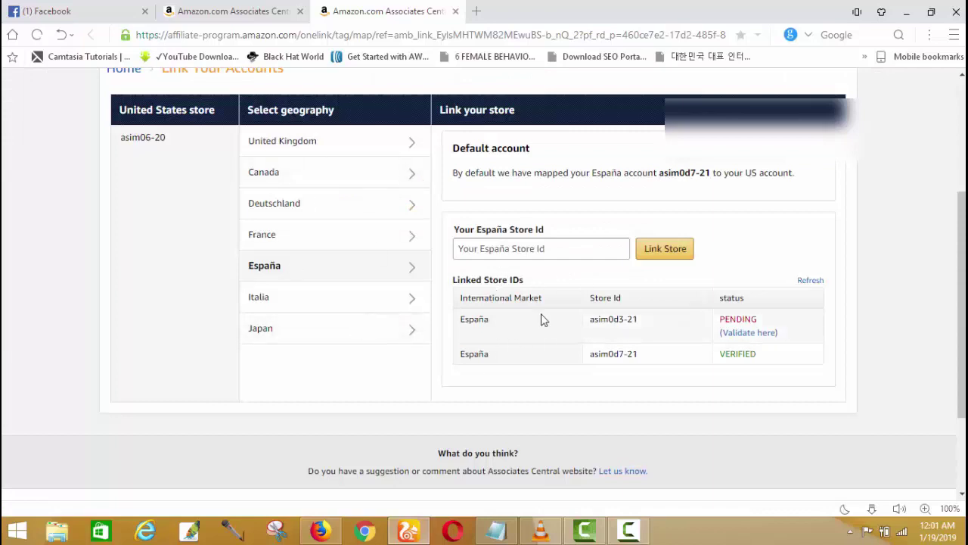
{"action": "left_click", "coordinate": [261, 9]}
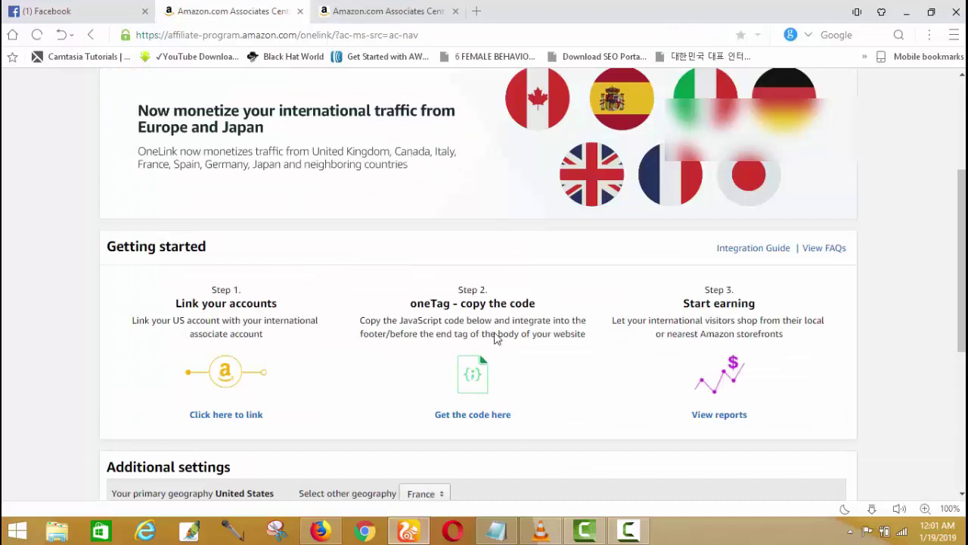
{"action": "left_click", "coordinate": [409, 7]}
{"action": "left_click", "coordinate": [455, 10]}
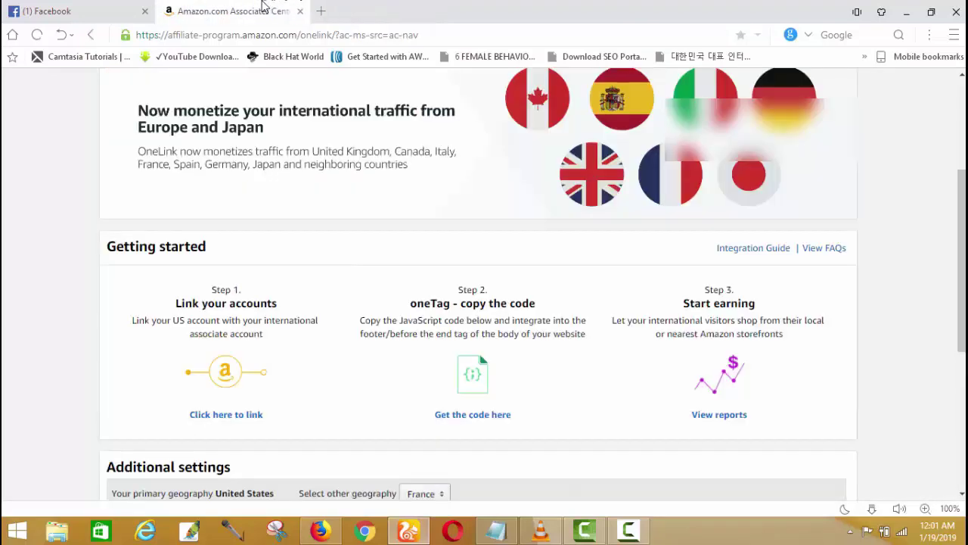
Step: Reopen the account-linking page to check the United Kingdom and Italia geographies, then close it
{"action": "left_click", "coordinate": [257, 418]}
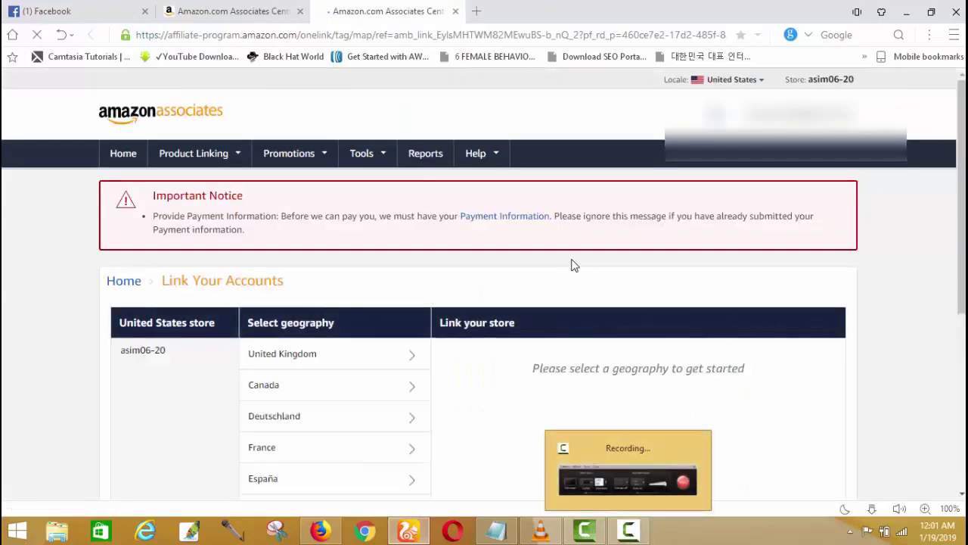
{"action": "scroll", "coordinate": [722, 269], "scroll_direction": "down", "scroll_amount": 2}
{"action": "left_click", "coordinate": [391, 219]}
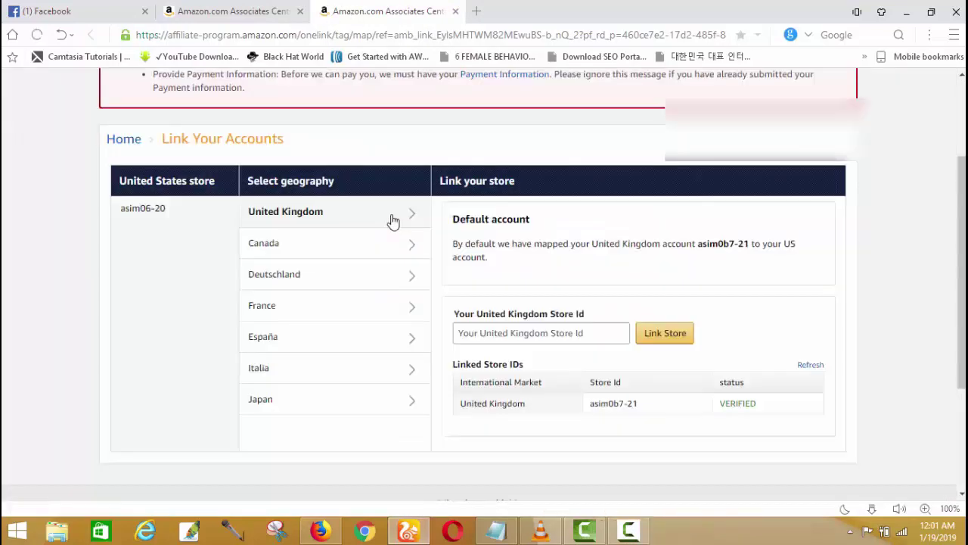
{"action": "scroll", "coordinate": [397, 221], "scroll_direction": "down", "scroll_amount": 2}
{"action": "left_click", "coordinate": [338, 226]}
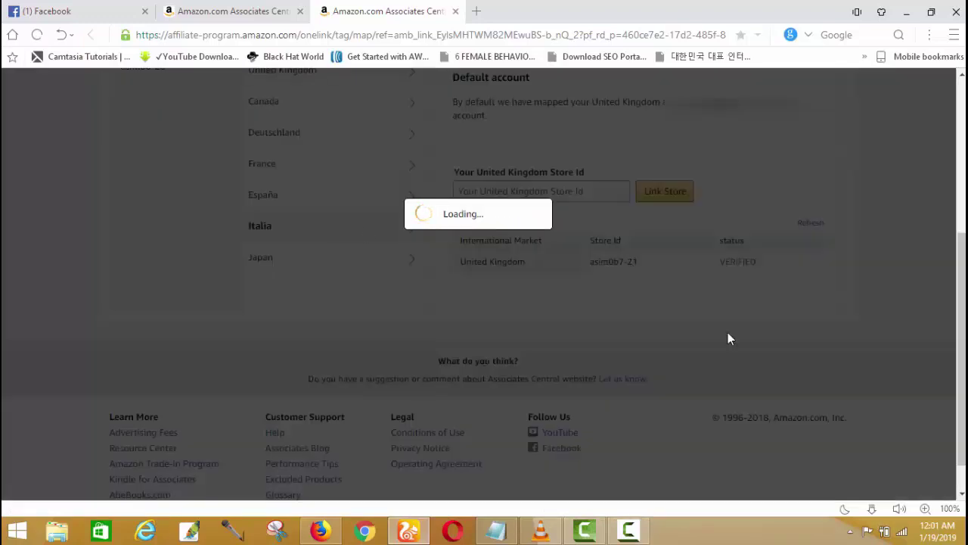
{"action": "key", "text": "ctrl+w"}
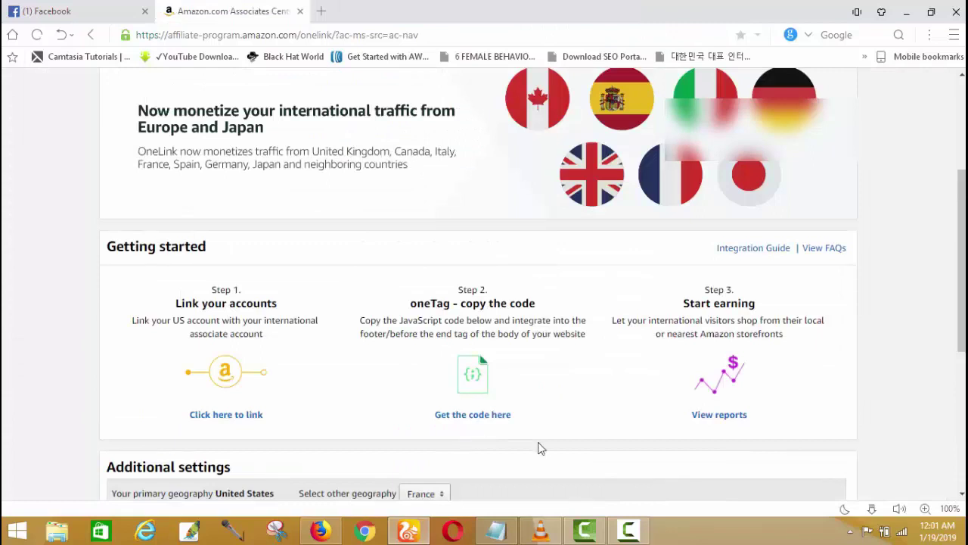
Step: Open the oneTag code page from Step 2 of the OneLink getting-started section and highlight the code
{"action": "scroll", "coordinate": [590, 439], "scroll_direction": "down", "scroll_amount": 1}
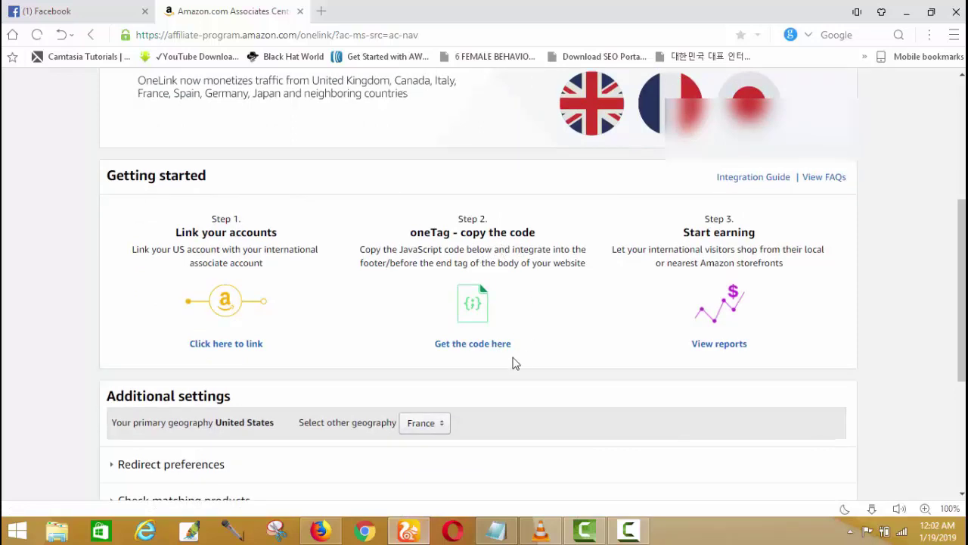
{"action": "left_click", "coordinate": [482, 349]}
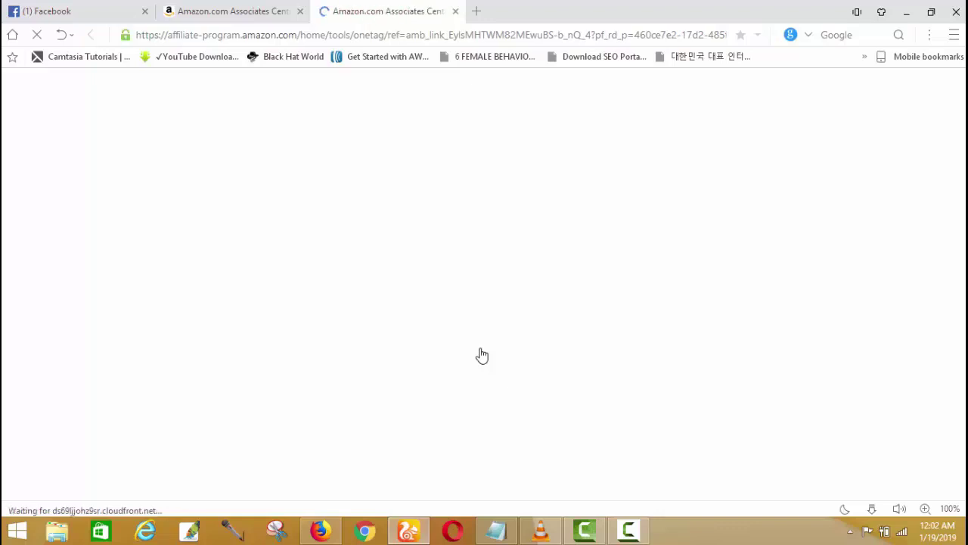
{"action": "scroll", "coordinate": [480, 352], "scroll_direction": "down", "scroll_amount": 2}
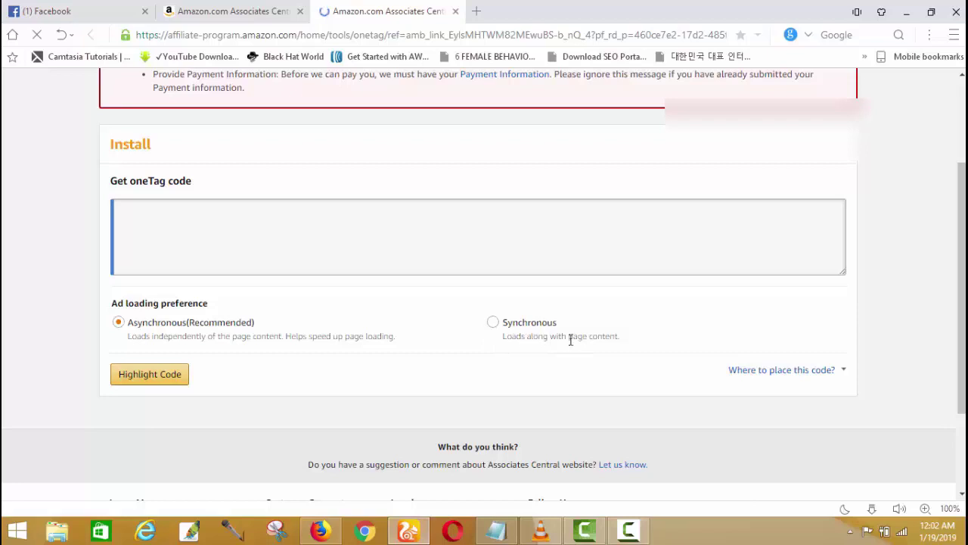
{"action": "left_click", "coordinate": [565, 253]}
{"action": "key", "text": "ctrl+a"}
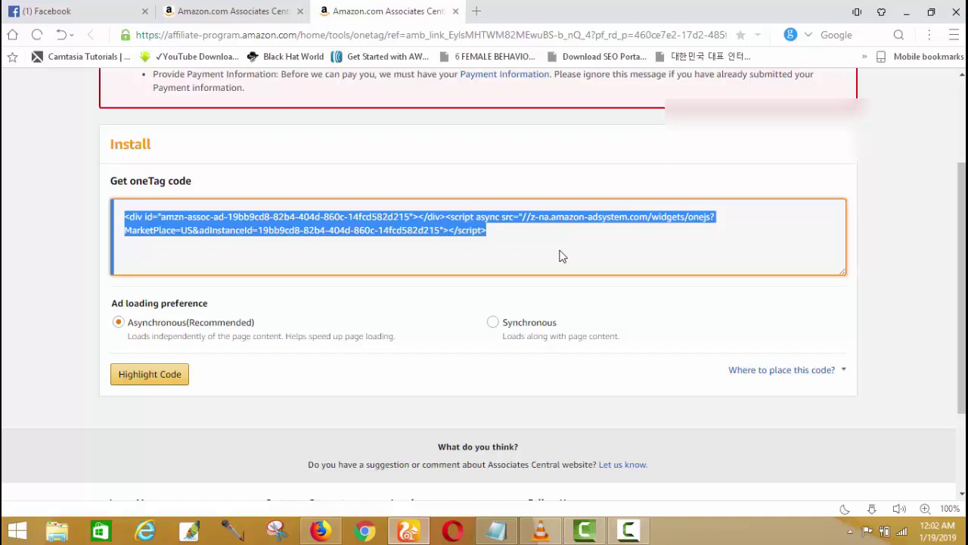
{"action": "left_click", "coordinate": [878, 275]}
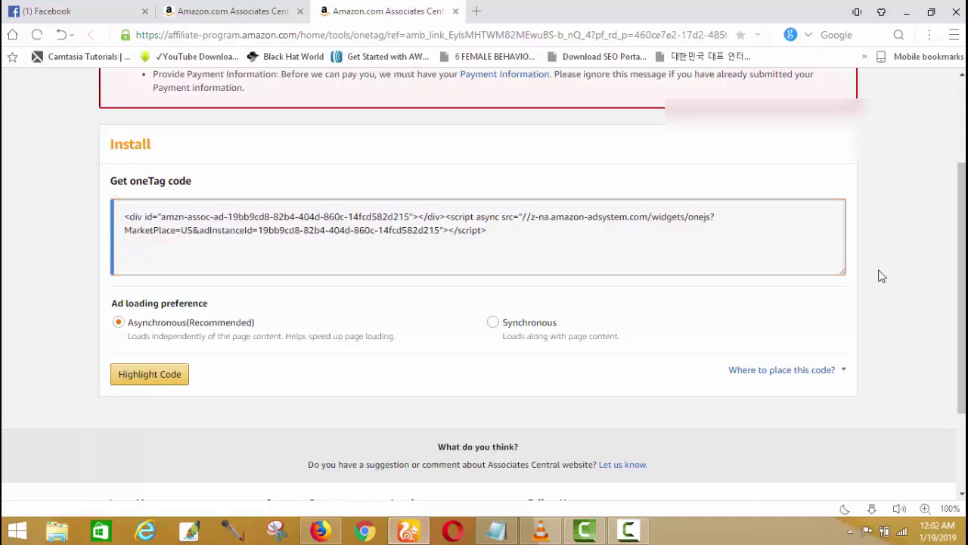
Step: Review the oneTag Install page and the getting-started steps on the OneLink overview page
{"action": "scroll", "coordinate": [880, 276], "scroll_direction": "up", "scroll_amount": 2}
{"action": "scroll", "coordinate": [882, 280], "scroll_direction": "down", "scroll_amount": 2}
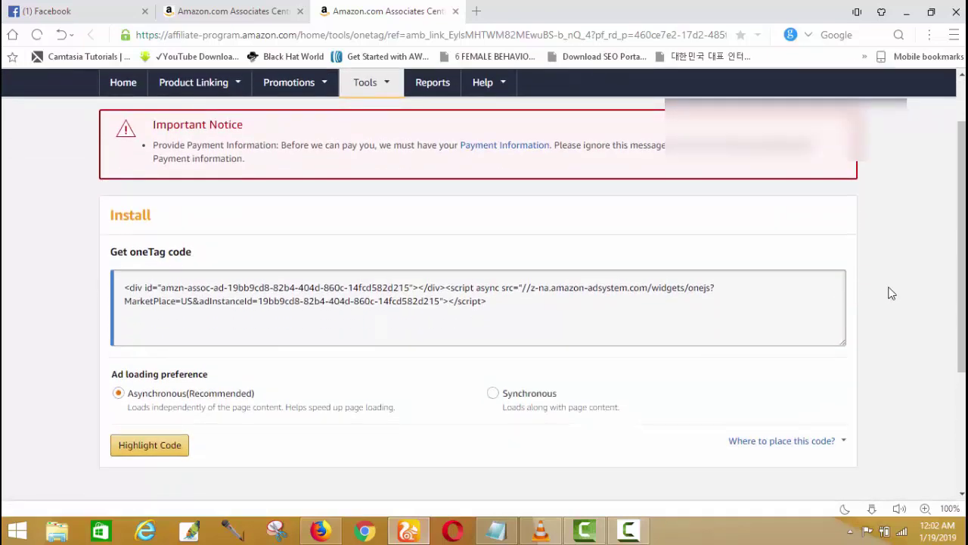
{"action": "scroll", "coordinate": [889, 292], "scroll_direction": "up", "scroll_amount": 2}
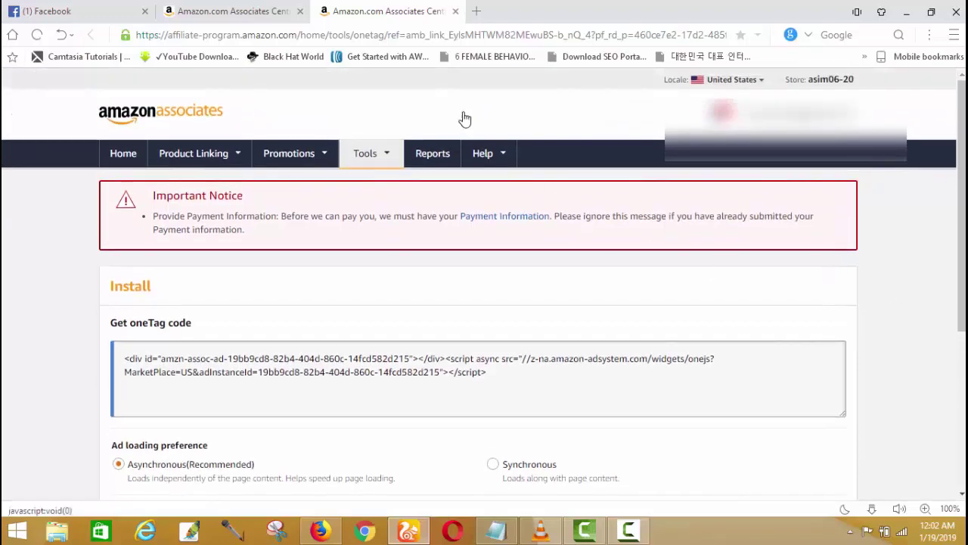
{"action": "left_click", "coordinate": [261, 8]}
{"action": "scroll", "coordinate": [688, 318], "scroll_direction": "down", "scroll_amount": 2}
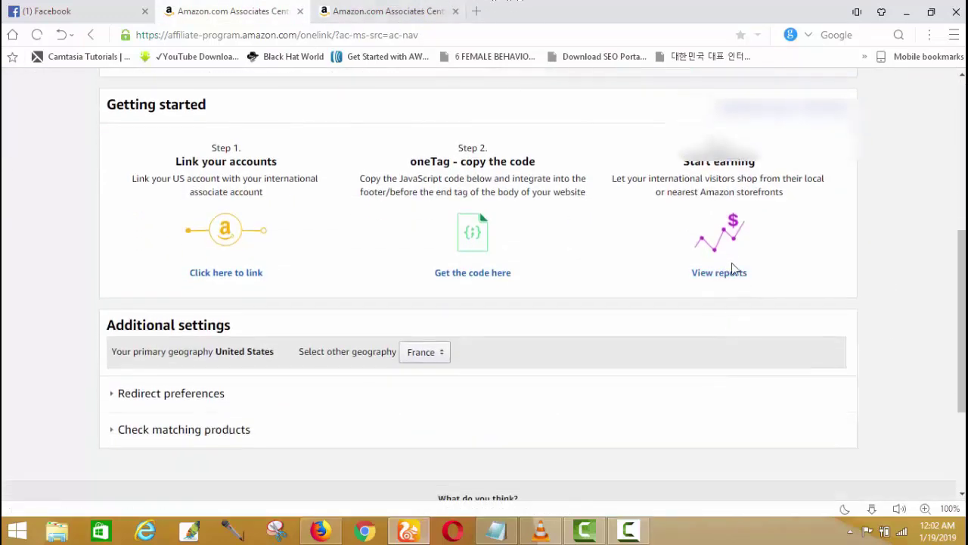
Step: Return to the oneTag Install page and copy the whole oneTag code
{"action": "left_click", "coordinate": [426, 9]}
{"action": "scroll", "coordinate": [476, 214], "scroll_direction": "down", "scroll_amount": 2}
{"action": "left_click", "coordinate": [499, 248]}
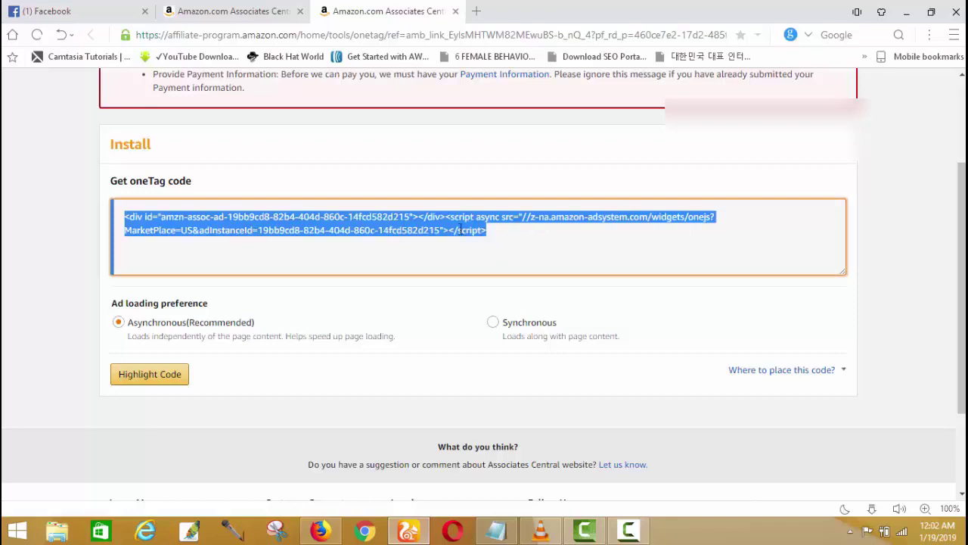
{"action": "right_click", "coordinate": [457, 230]}
{"action": "left_click", "coordinate": [480, 240]}
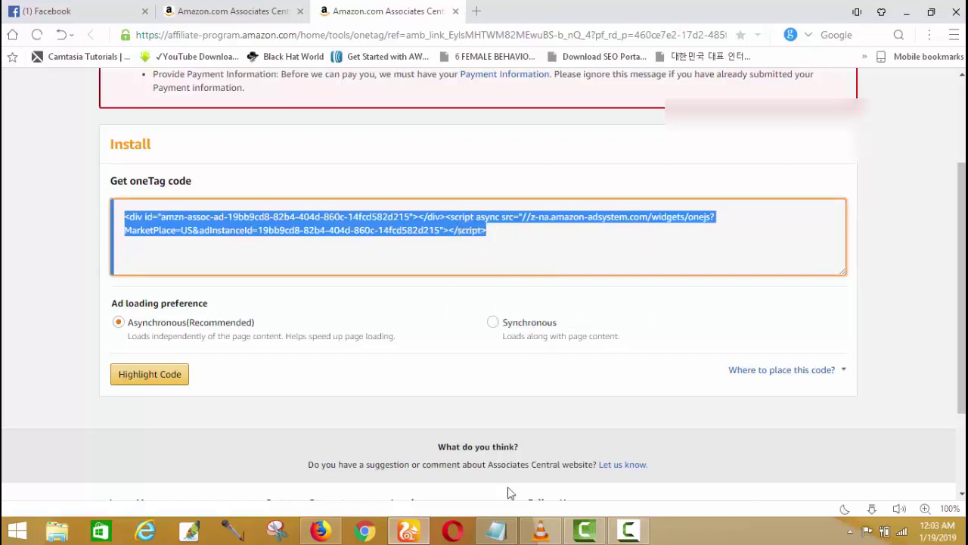
Step: Switch to the AMAZON file in Notepad and paste the oneTag code below the list of store IDs
{"action": "left_click", "coordinate": [496, 529]}
{"action": "left_click", "coordinate": [442, 154]}
{"action": "left_click", "coordinate": [350, 180]}
{"action": "right_click", "coordinate": [342, 183]}
{"action": "left_click", "coordinate": [371, 254]}
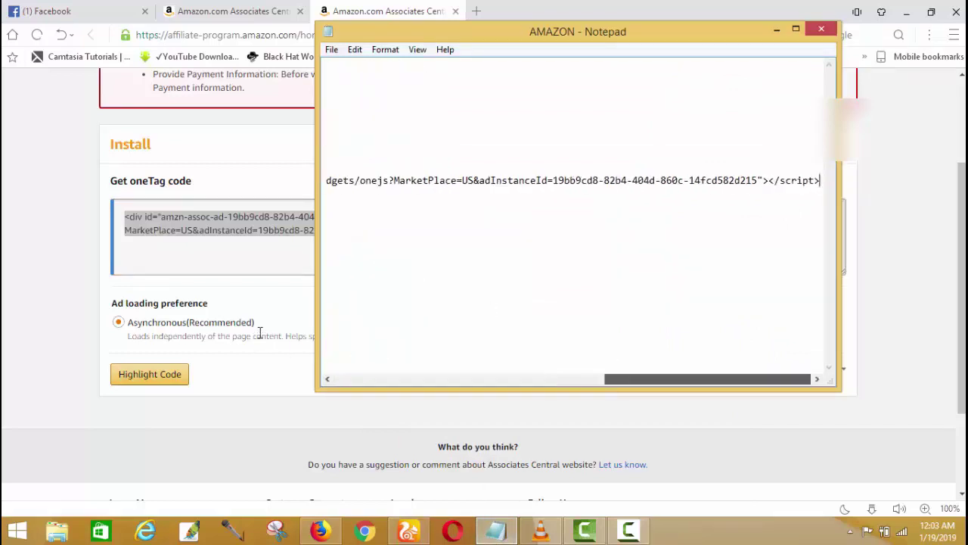
Step: Save the AMAZON file and close Notepad
{"action": "left_click", "coordinate": [331, 49]}
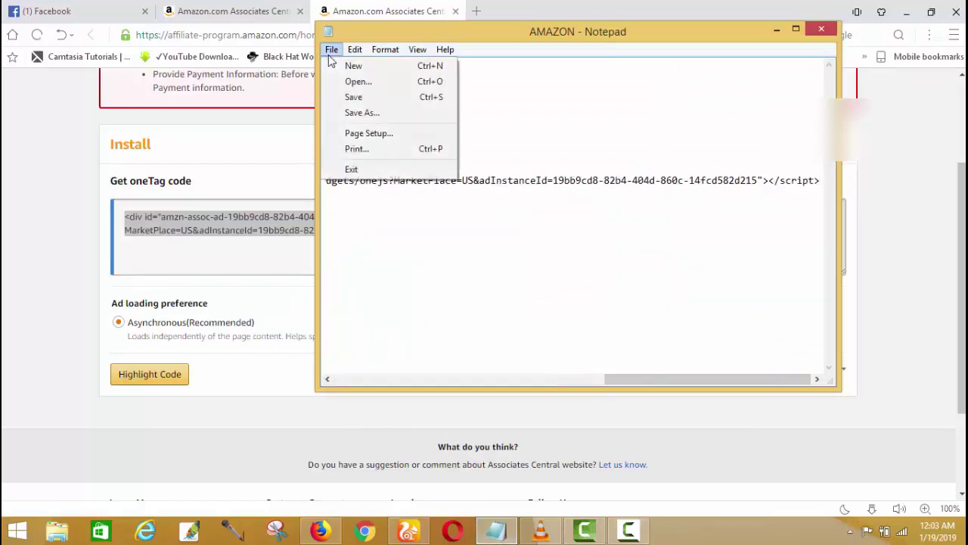
{"action": "left_click", "coordinate": [354, 98]}
{"action": "key", "text": "alt+F4"}
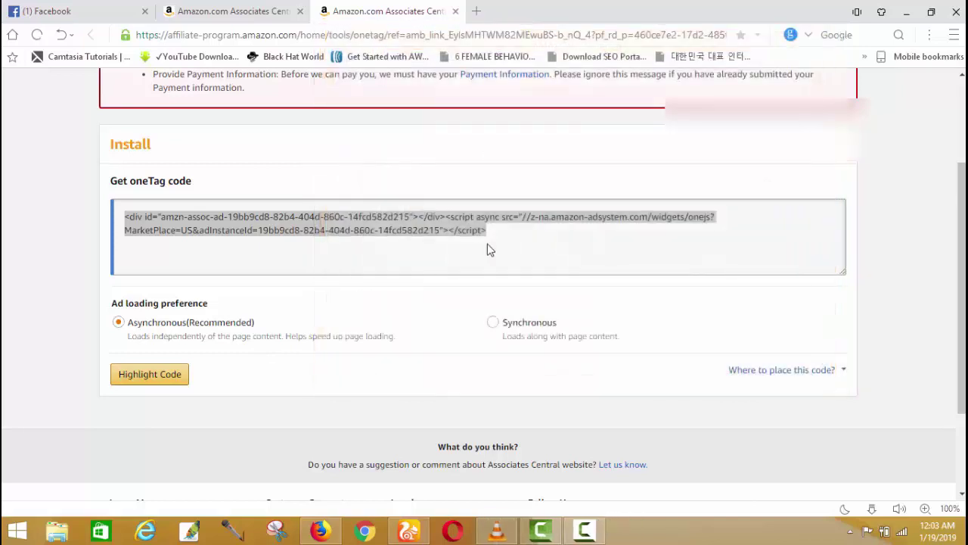
{"action": "left_click", "coordinate": [623, 266]}
{"action": "left_click", "coordinate": [523, 235]}
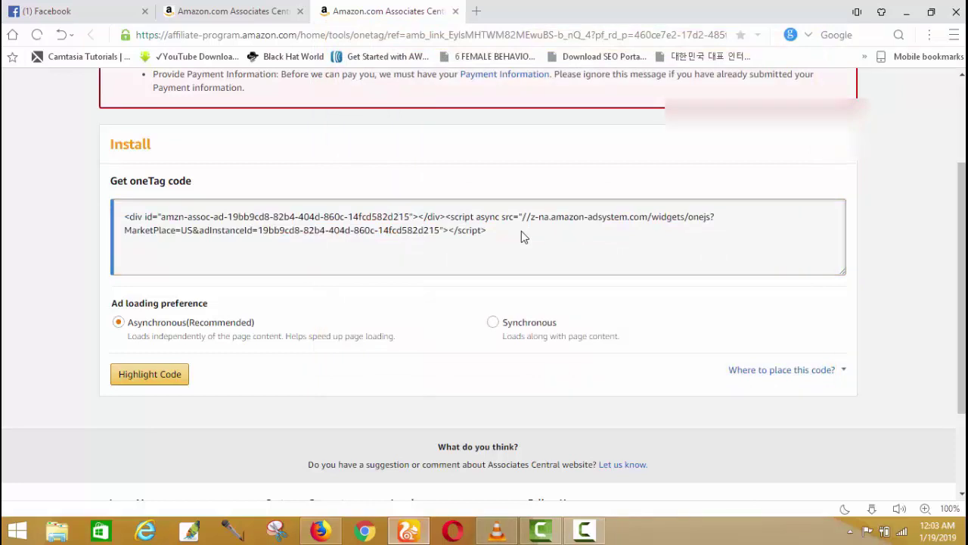
{"action": "scroll", "coordinate": [522, 231], "scroll_direction": "up", "scroll_amount": 1}
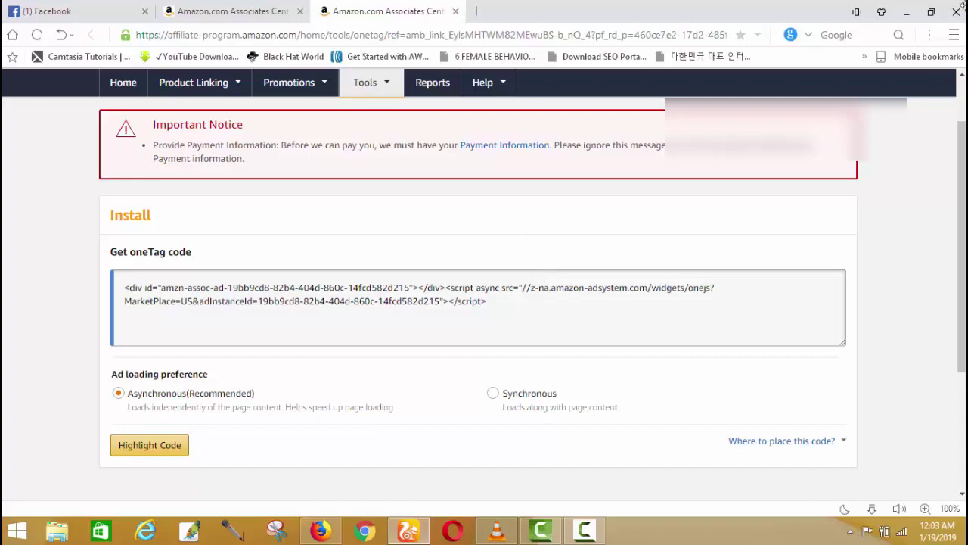
Step: Minimize the browser window and open the item whose name begins with "UntitledA" on the desktop
{"action": "left_click", "coordinate": [908, 11]}
{"action": "double_click", "coordinate": [398, 181]}
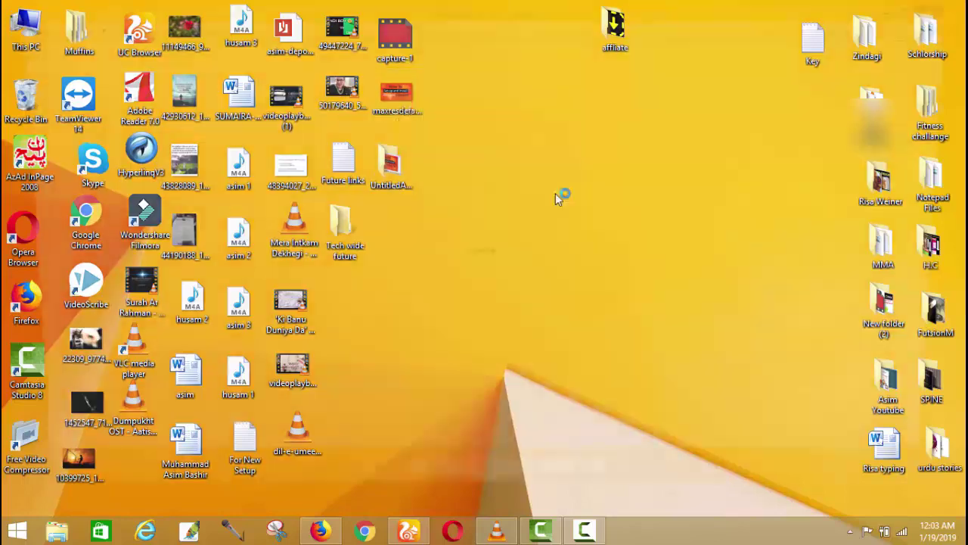